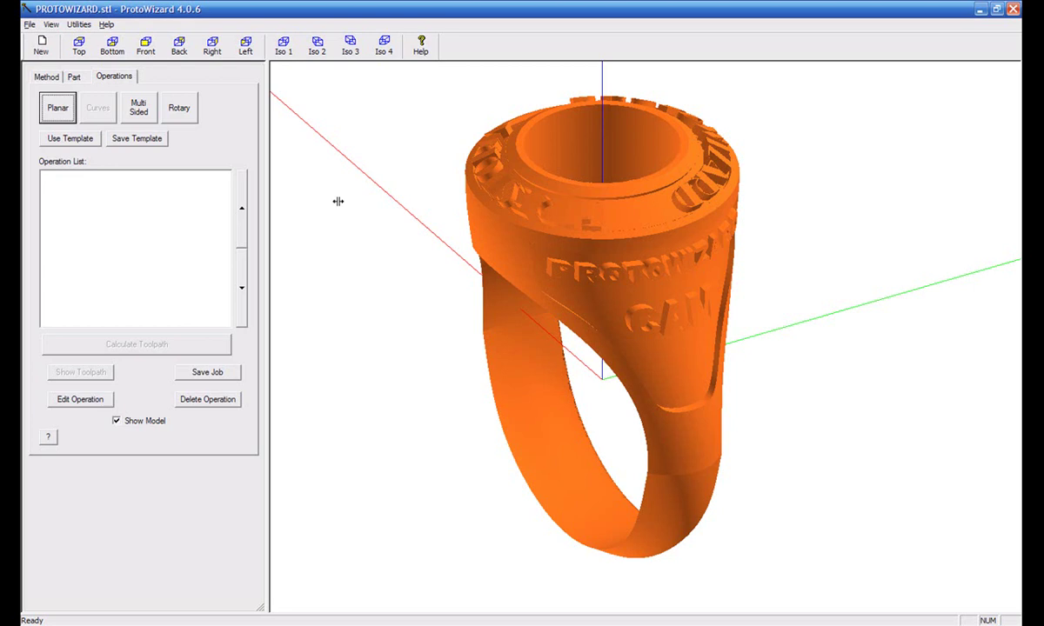
Create a one-sided rotary-position multi-sided operation named 'Top' with the 0.005" Standard Cut tool
click(142, 109)
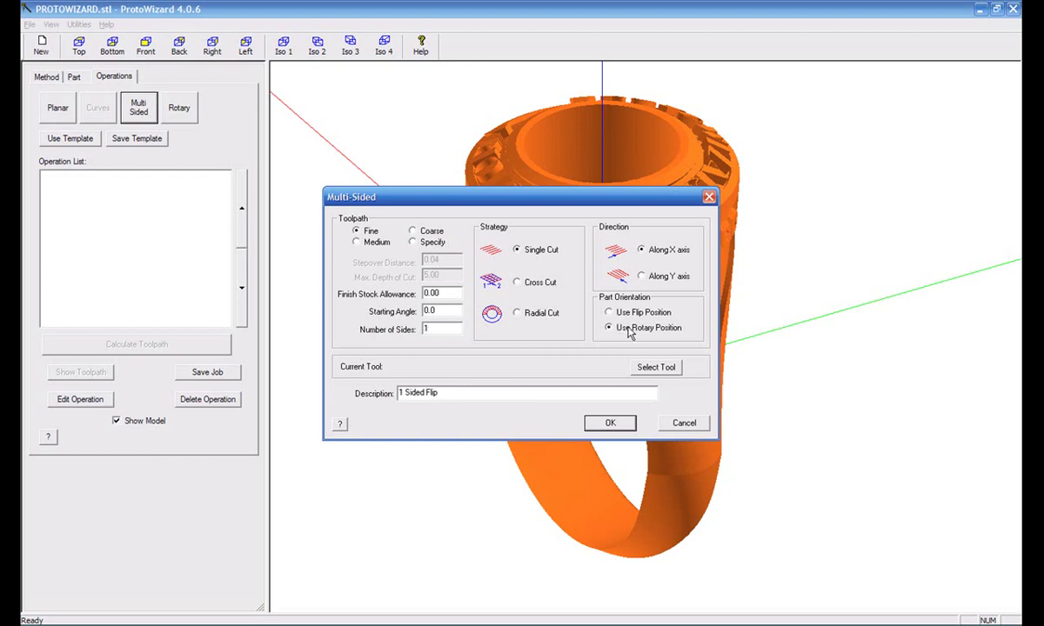
click(655, 367)
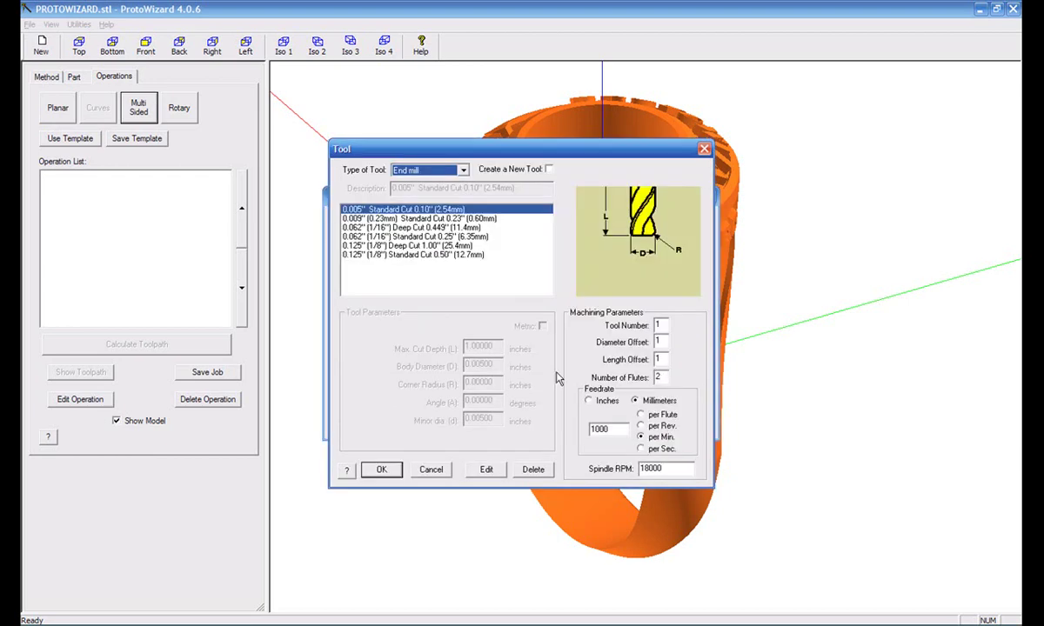
click(382, 470)
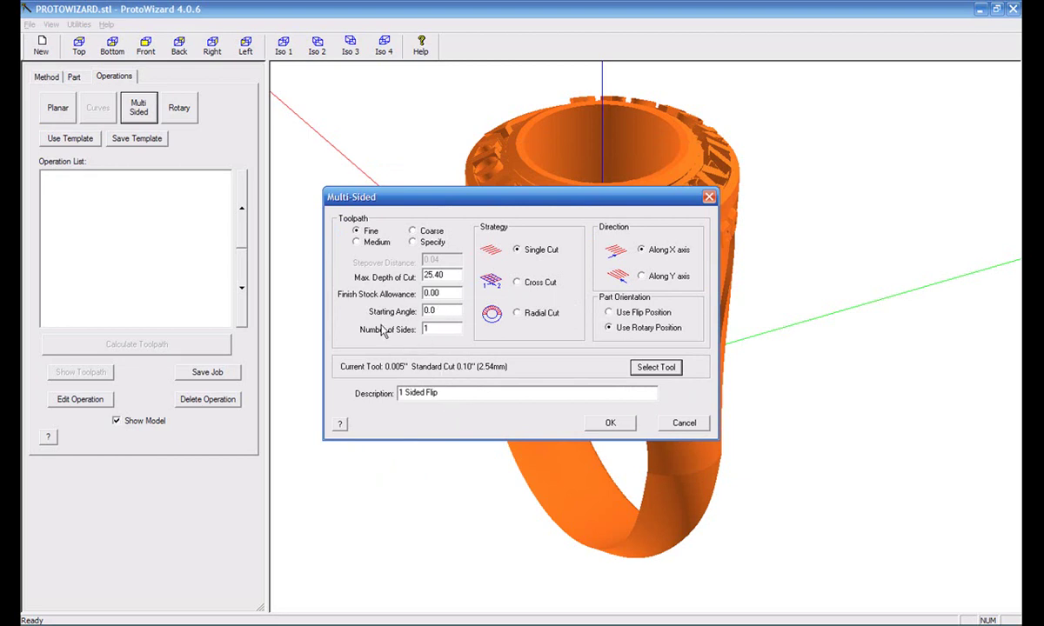
drag(444, 392, 335, 371)
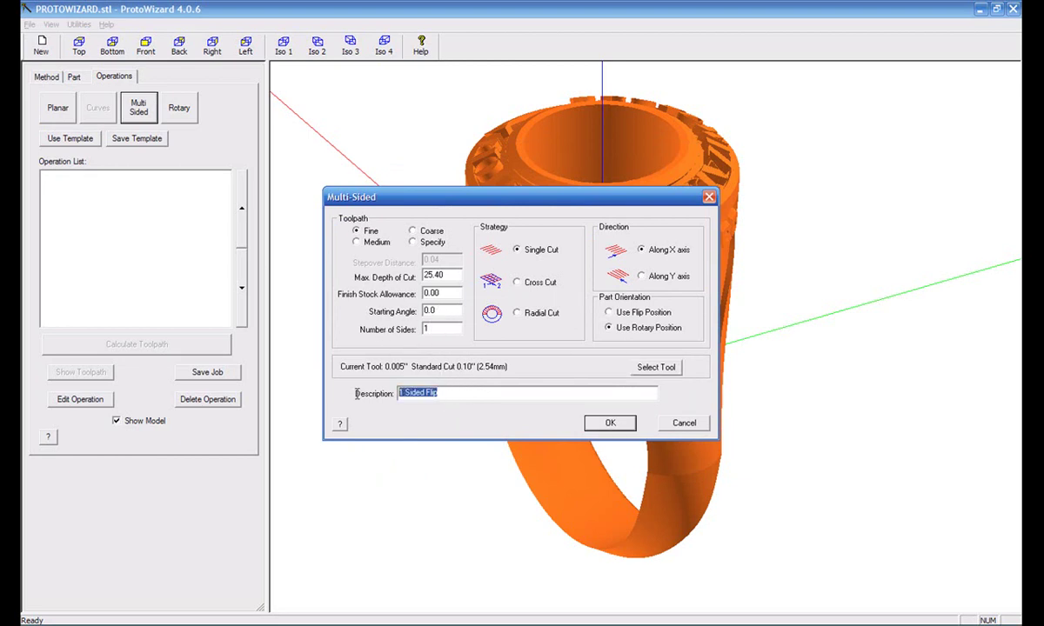
text(Top)
click(610, 423)
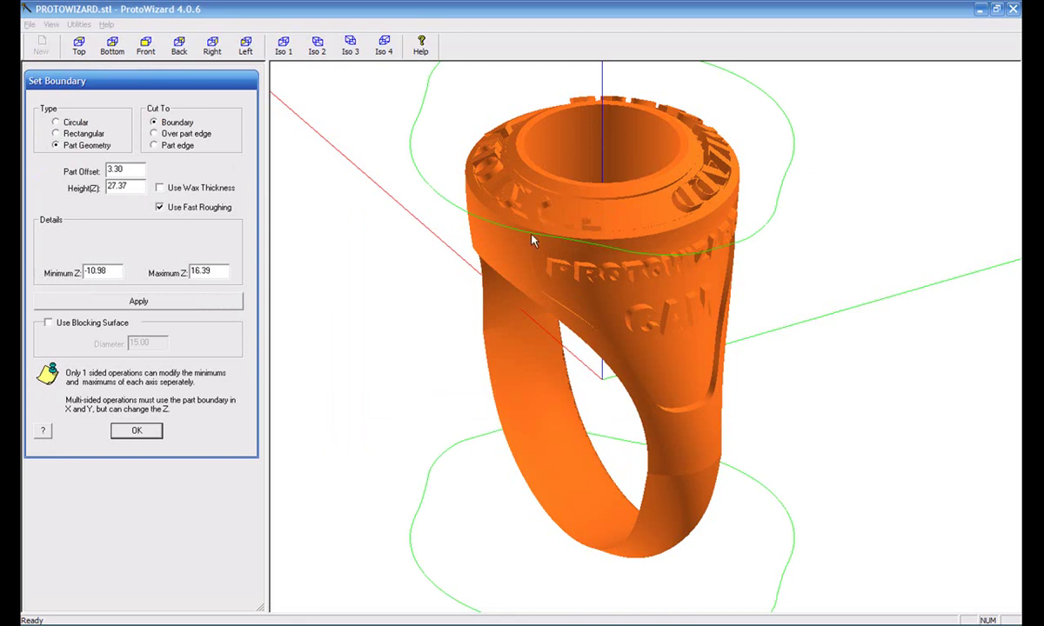
Switch the boundary to Circular and set its maximum diameter to 18, then 17
click(57, 123)
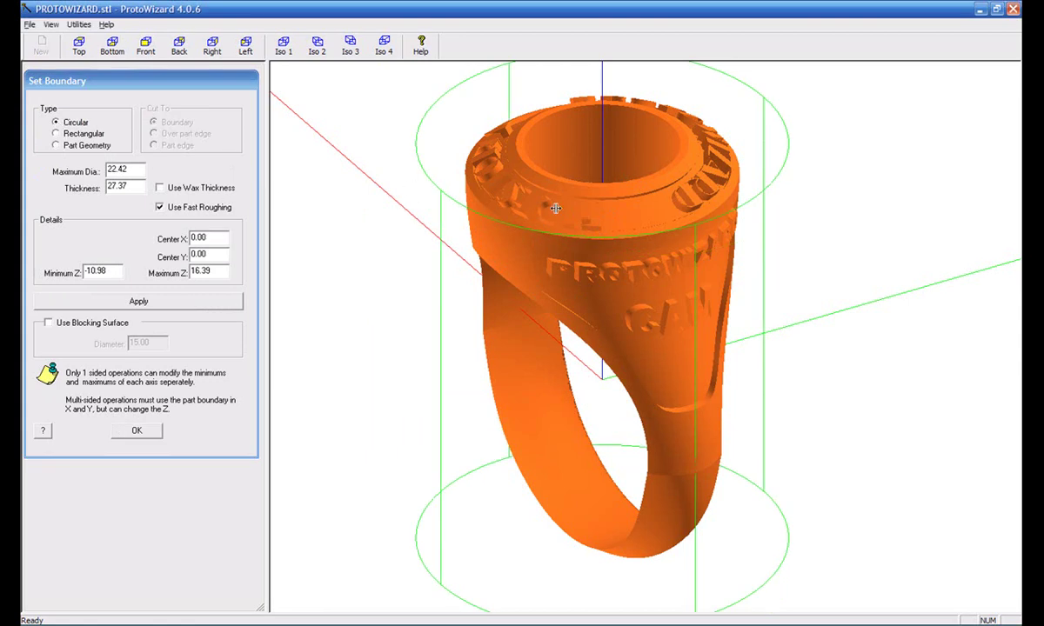
drag(531, 146, 546, 234)
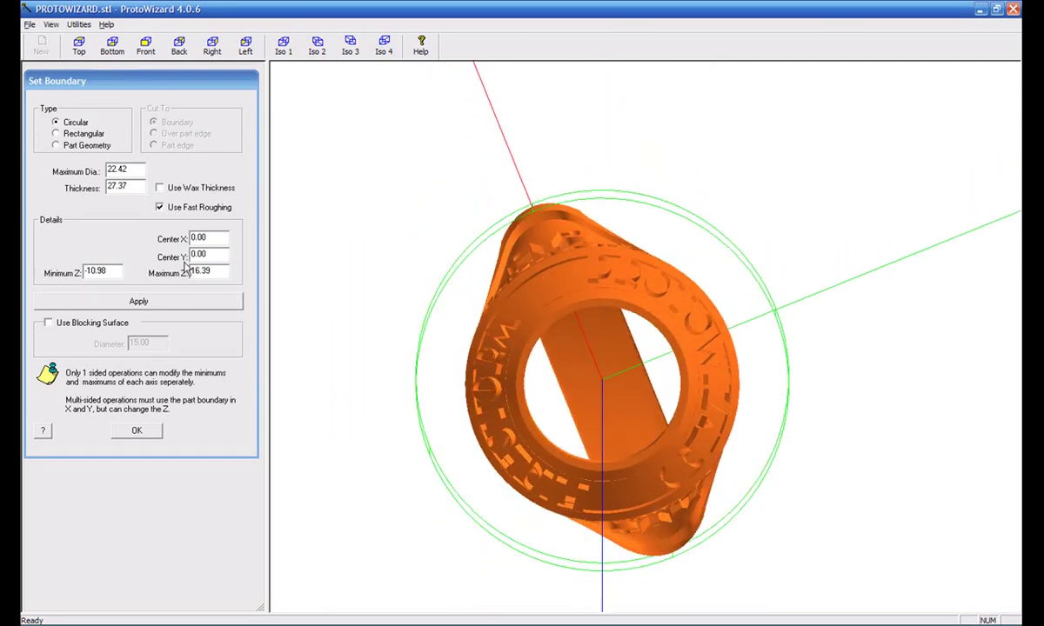
double_click(124, 168)
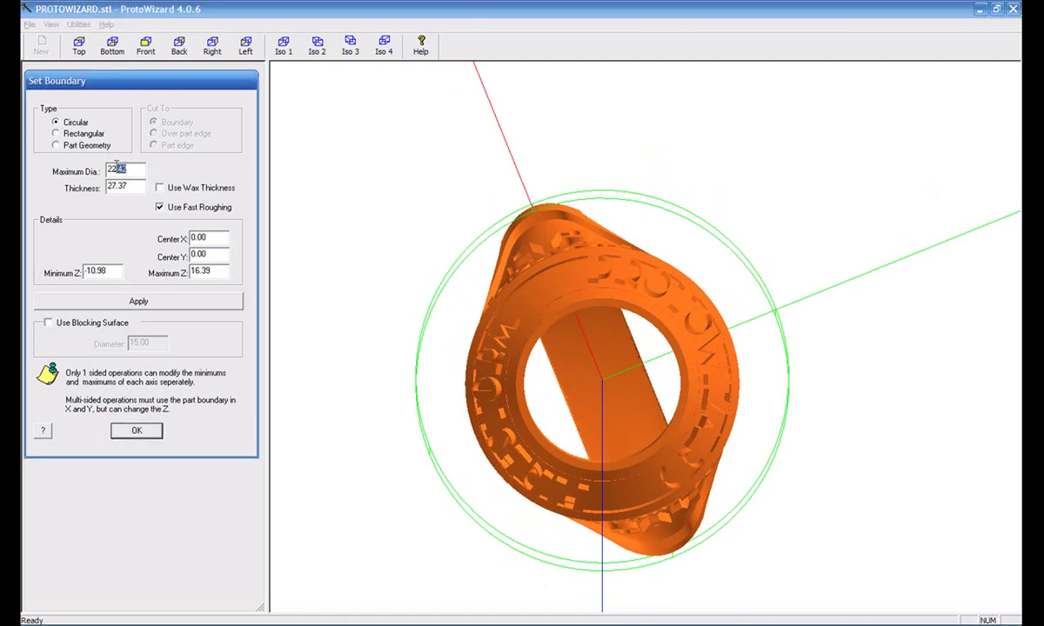
text(18)
click(159, 302)
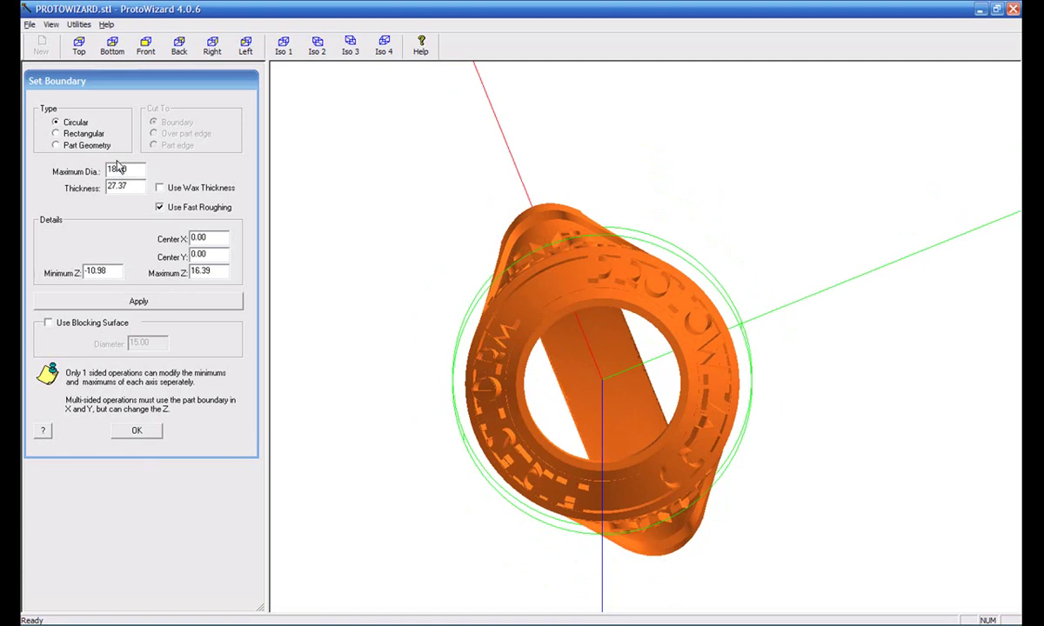
double_click(127, 167)
text(17)
click(121, 303)
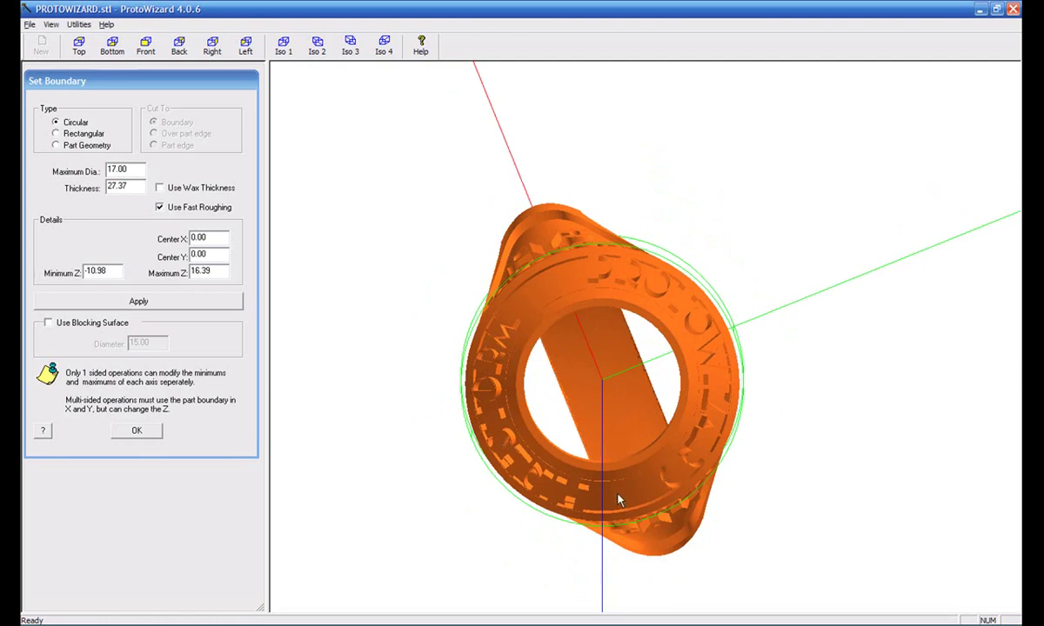
drag(651, 426, 657, 309)
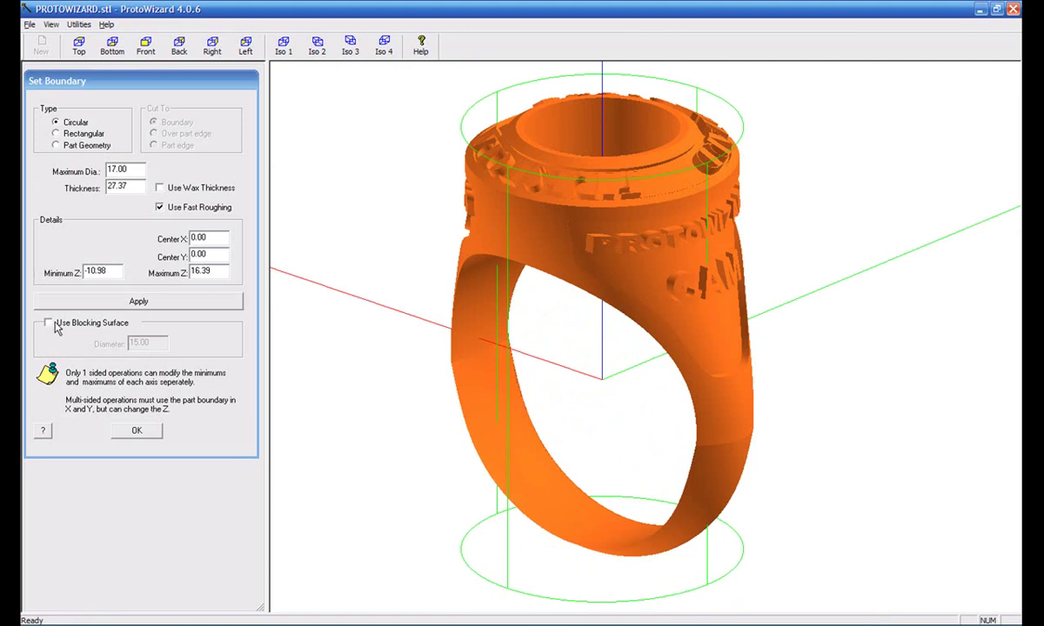
Raise the boundary's Minimum Z to 10.00 and apply it
drag(105, 270, 32, 270)
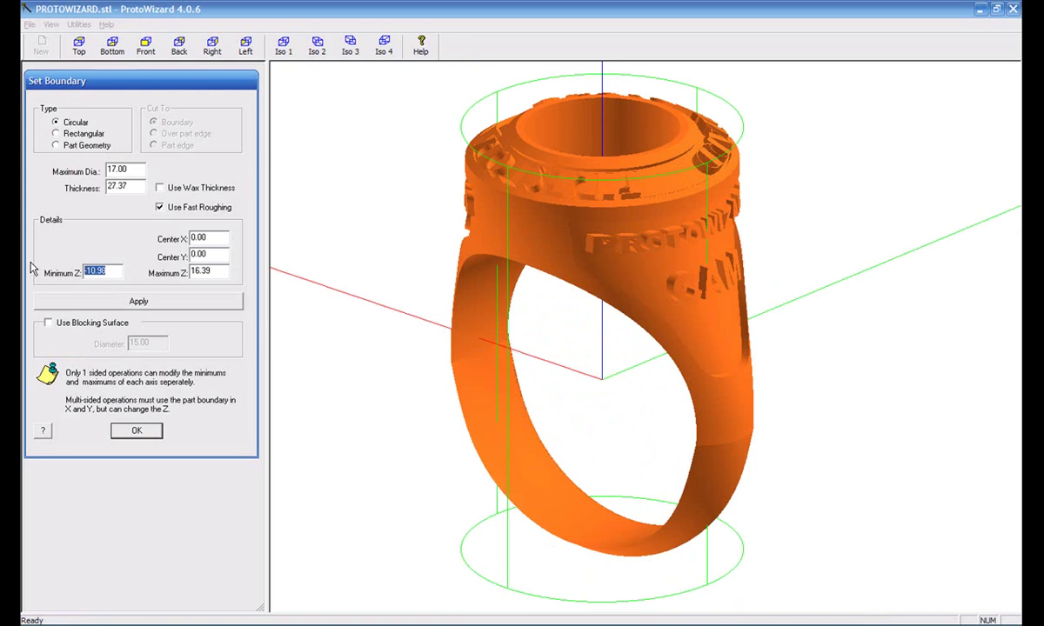
text(10)
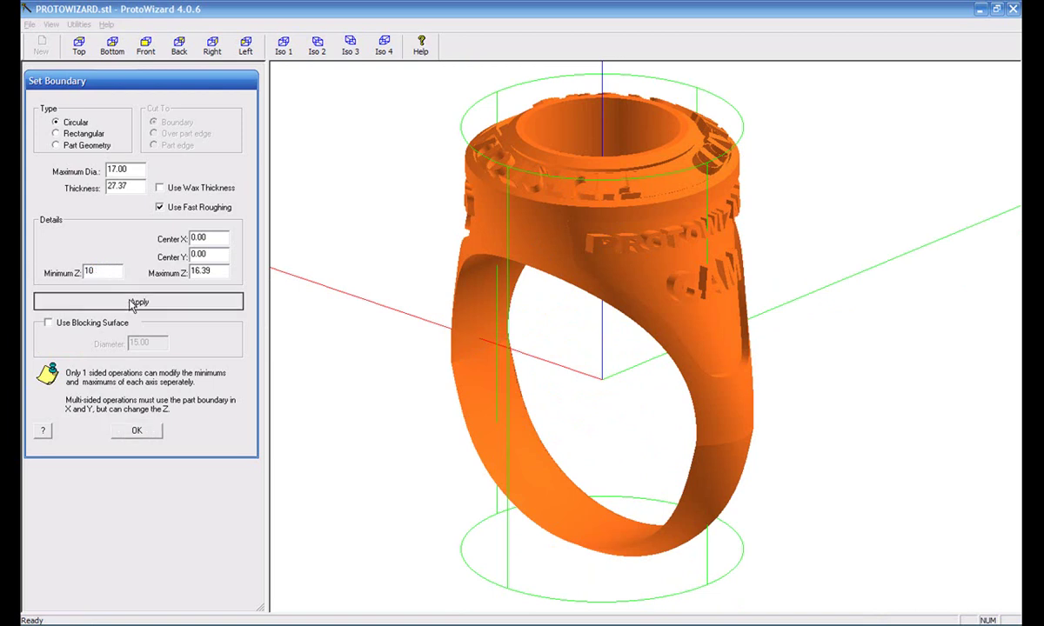
click(120, 299)
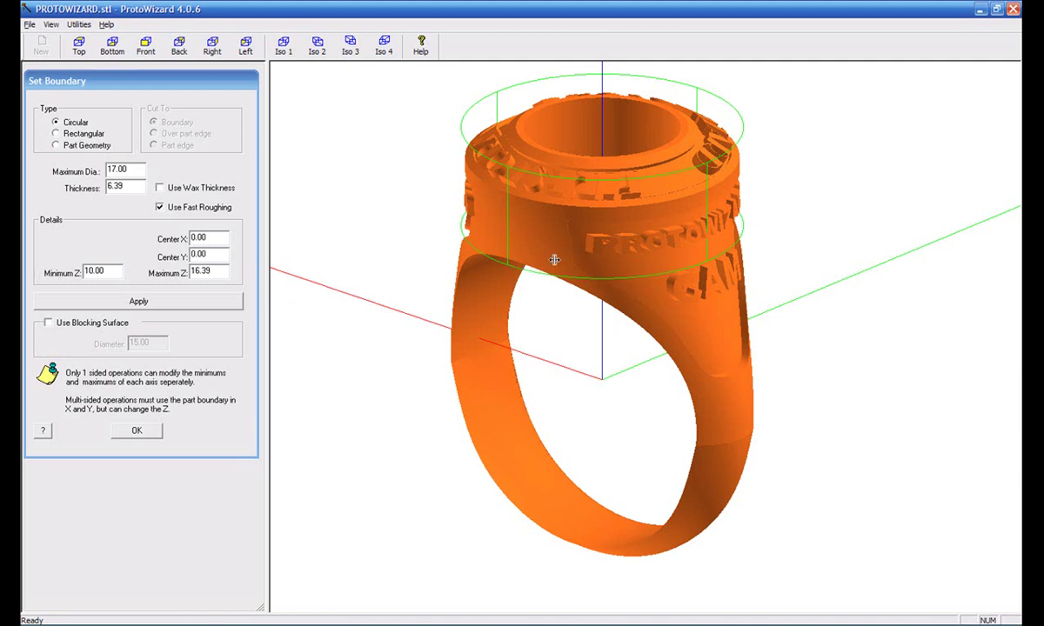
middle_drag(585, 315, 578, 206)
middle_drag(702, 269, 609, 399)
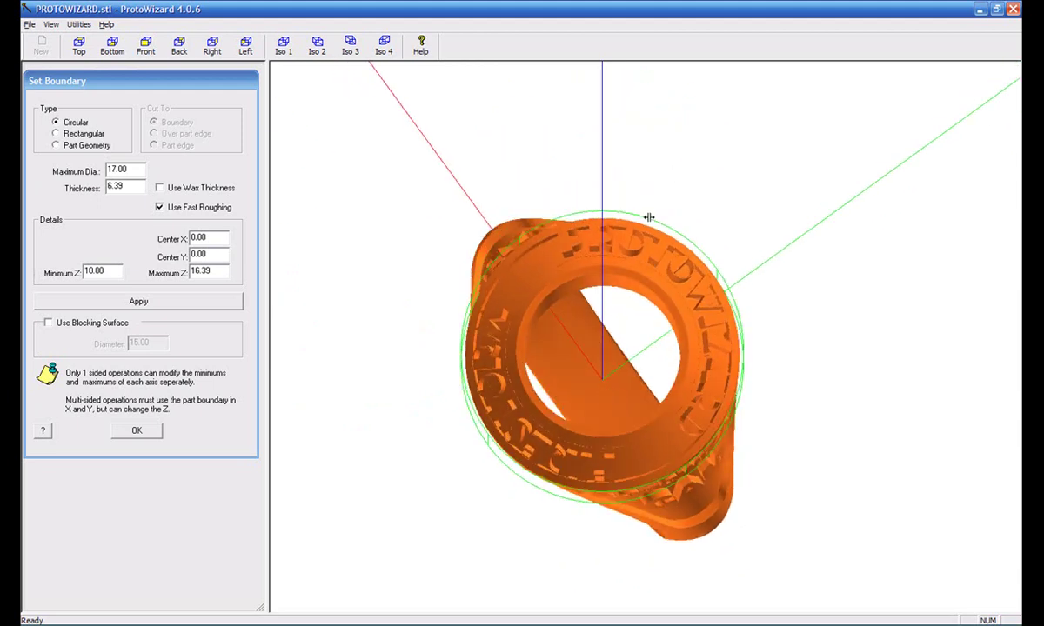
Change the boundary's maximum diameter to 15.50, then settle on 16.00
double_click(131, 168)
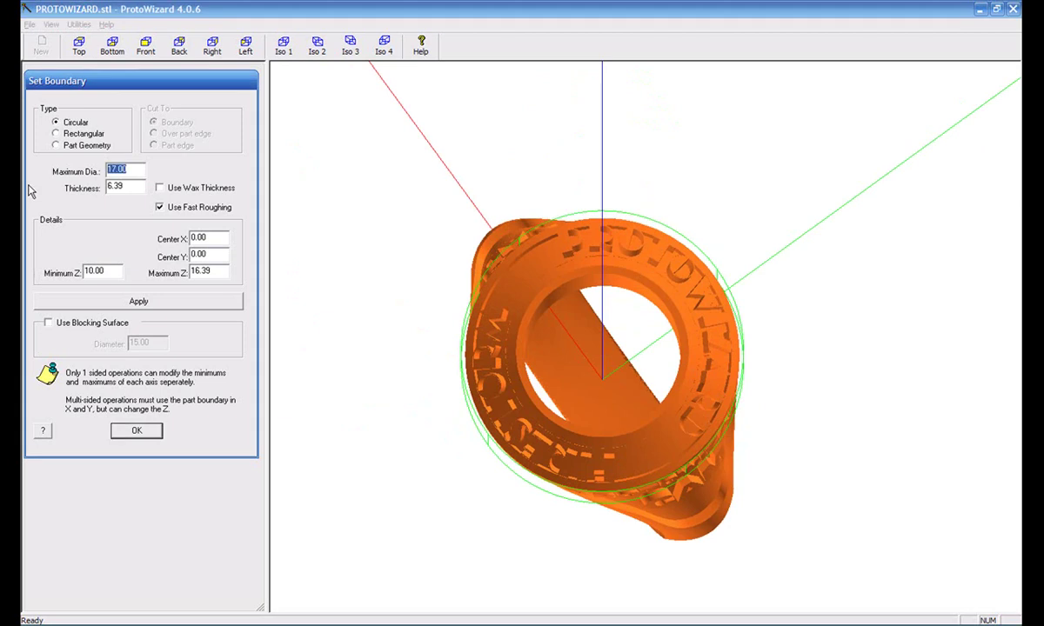
text(1.515.5)
click(191, 301)
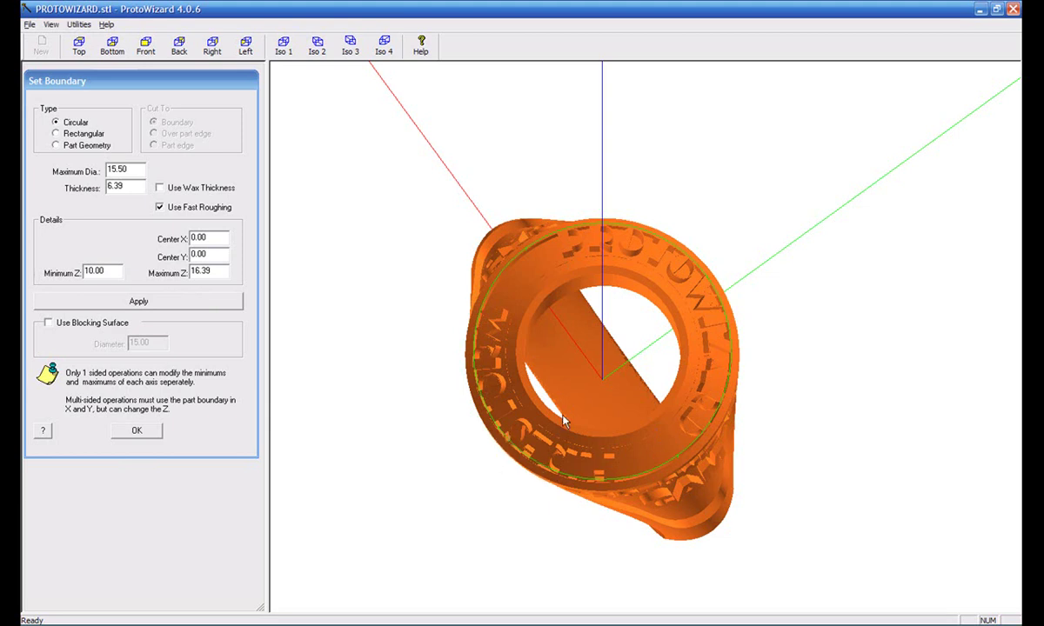
drag(564, 419, 578, 396)
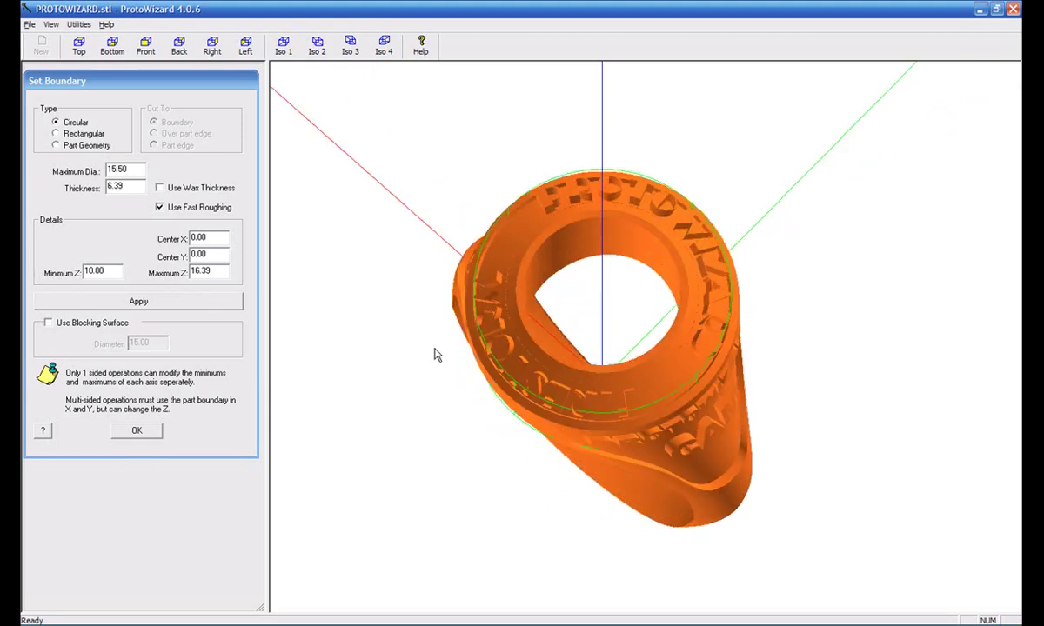
double_click(137, 168)
text(16)
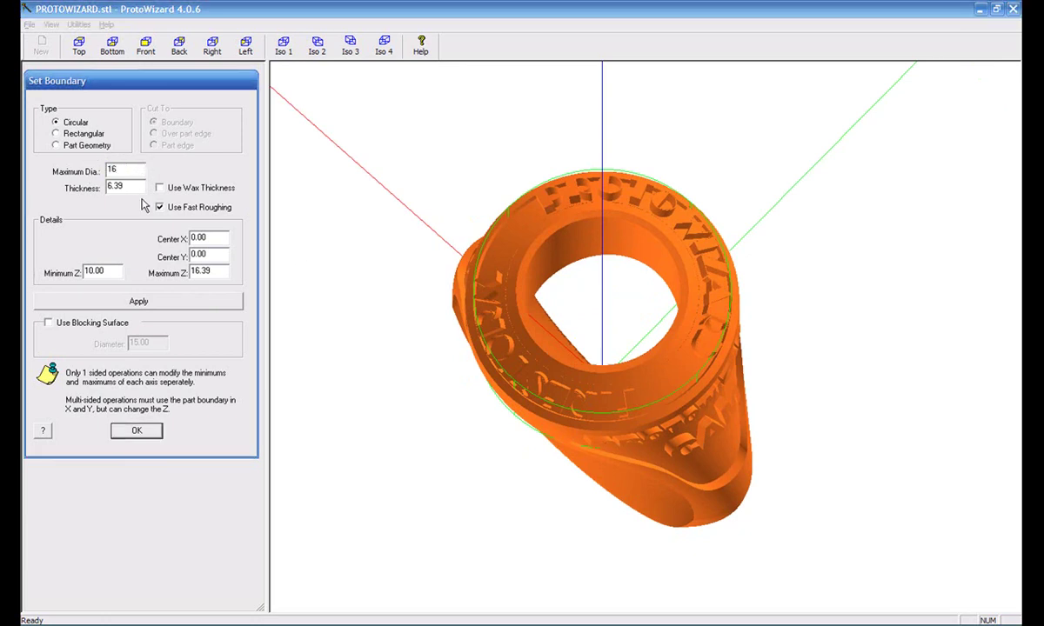
click(200, 301)
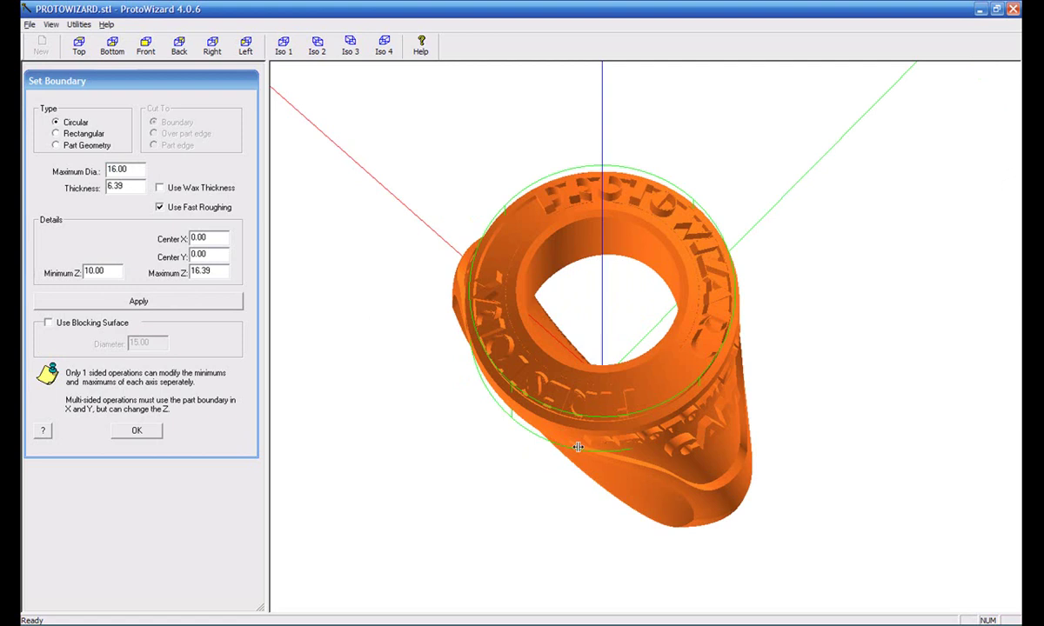
drag(629, 403, 626, 422)
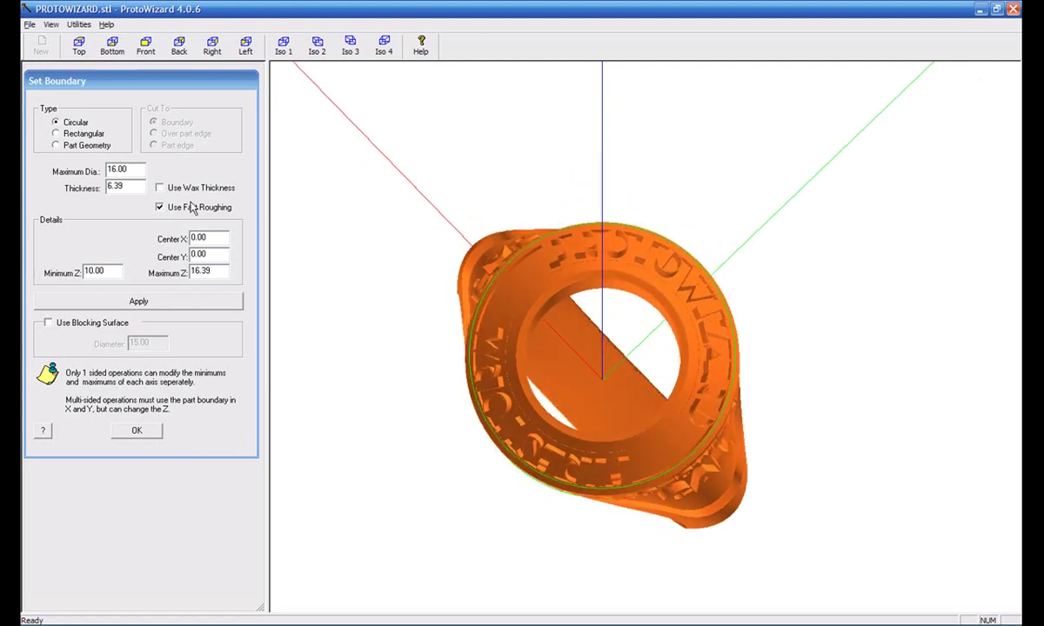
drag(127, 169, 116, 169)
click(123, 168)
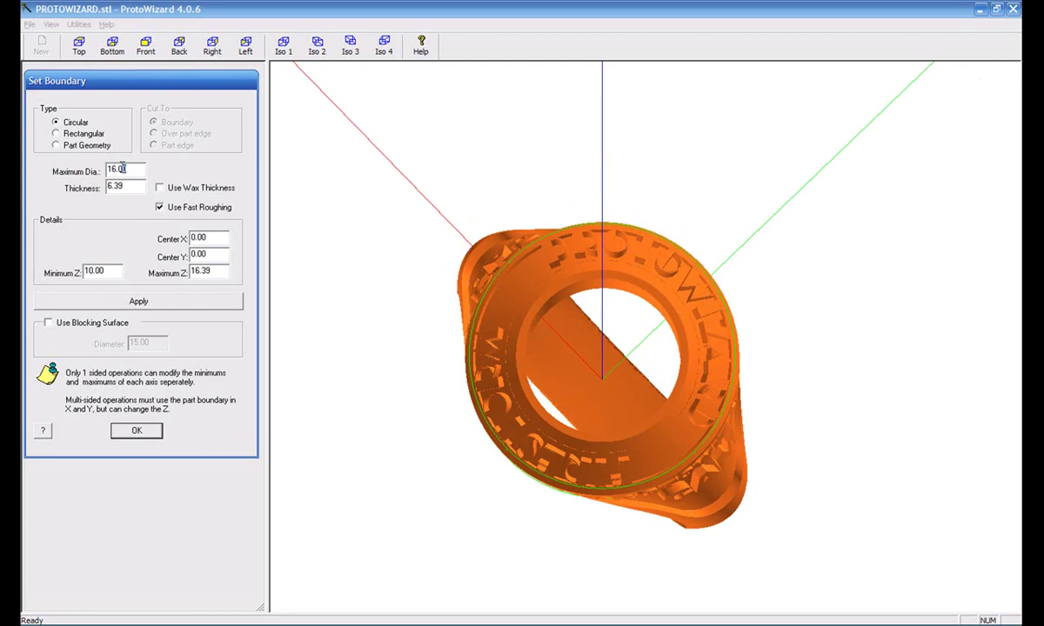
Accept the boundary and add the Top operation to a new Program 1
key(Return)
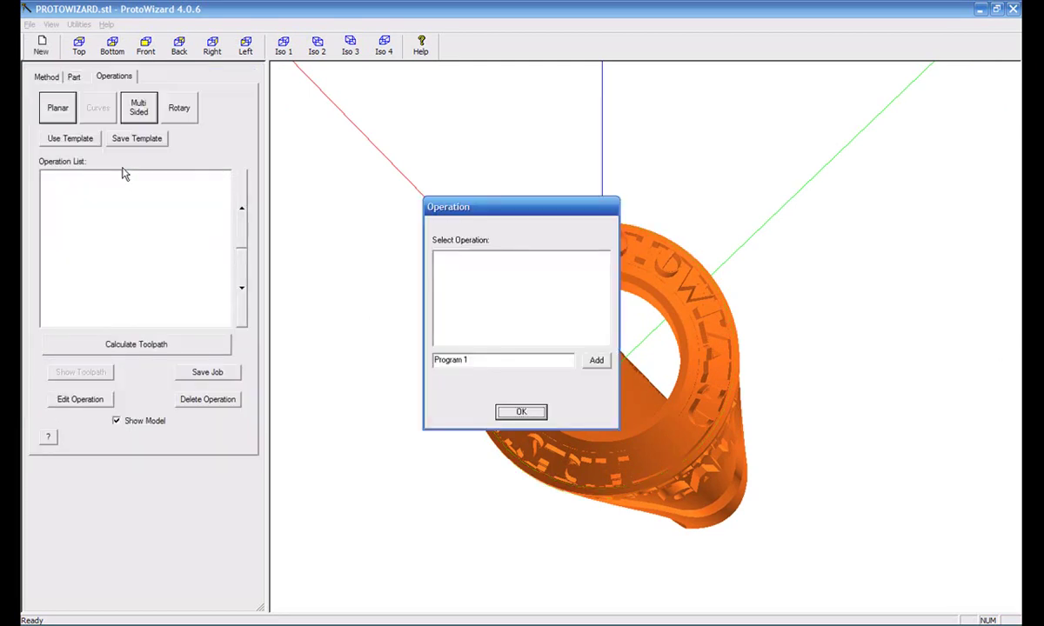
click(520, 412)
click(519, 340)
click(596, 361)
click(520, 414)
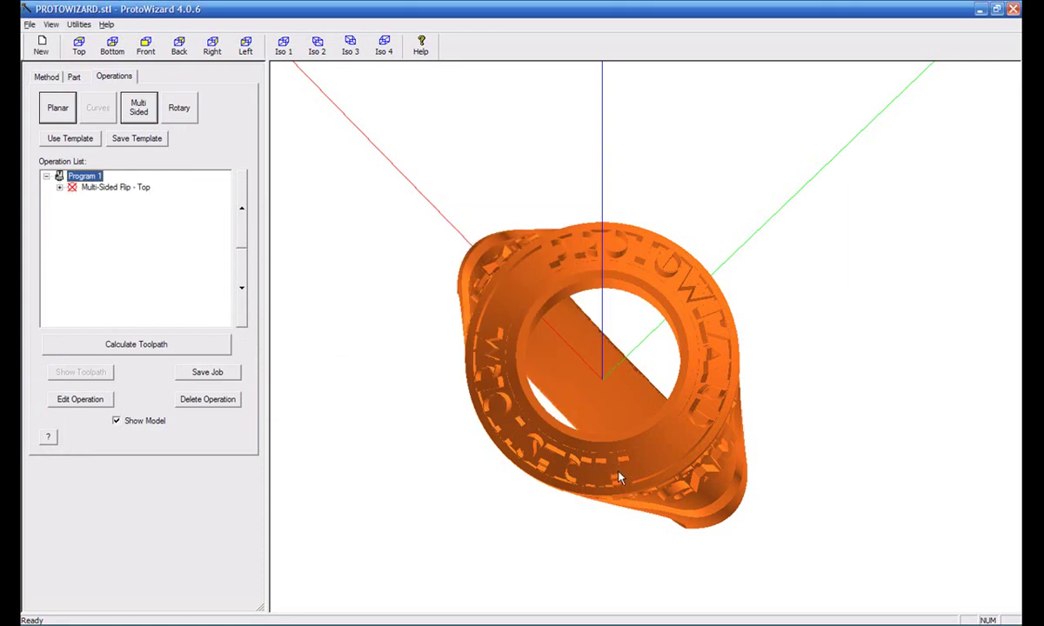
drag(618, 479, 621, 393)
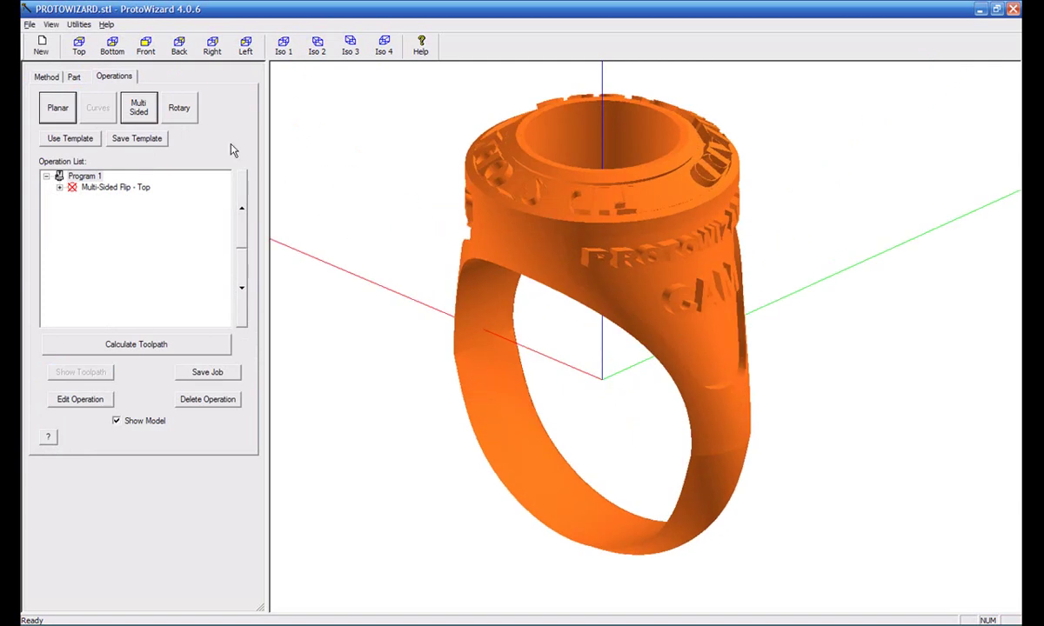
Create a 'Side 90' one-sided rotary operation at a 90° starting angle with the 0.005" Standard Cut tool
click(137, 109)
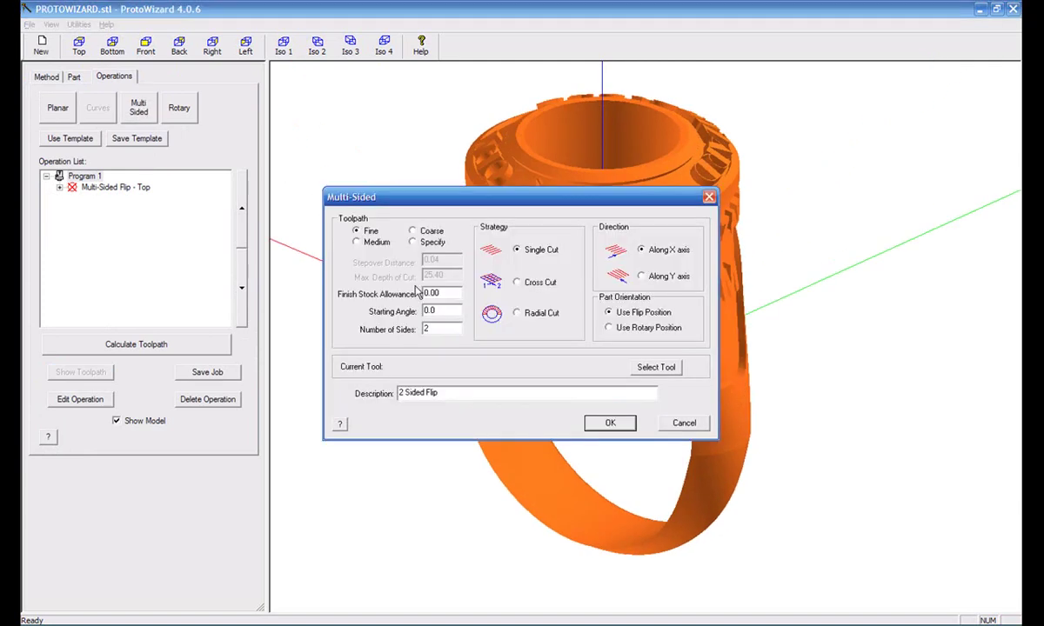
click(661, 367)
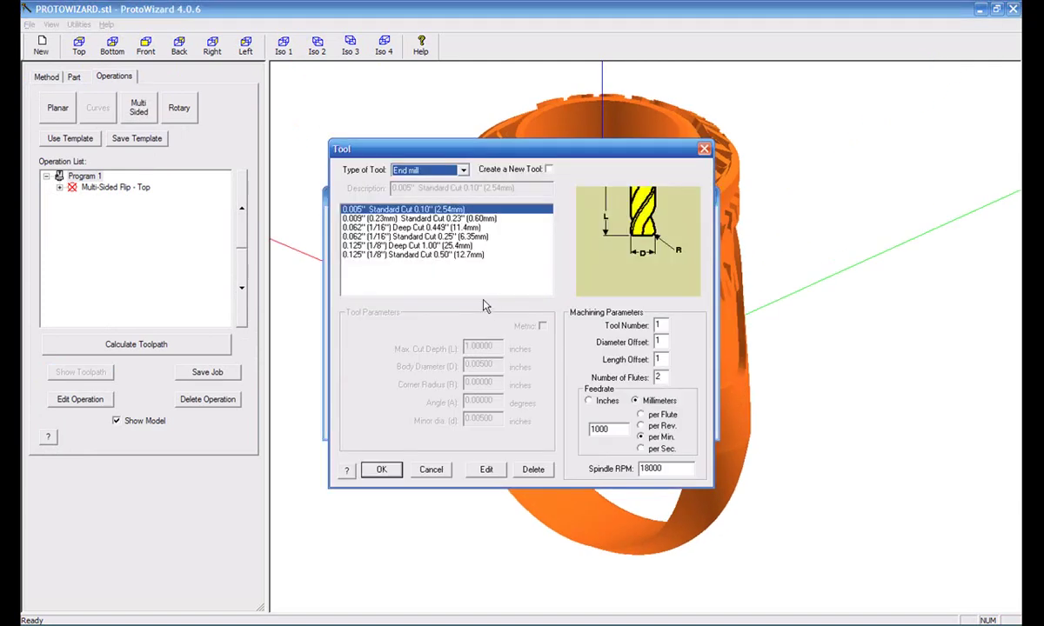
click(371, 474)
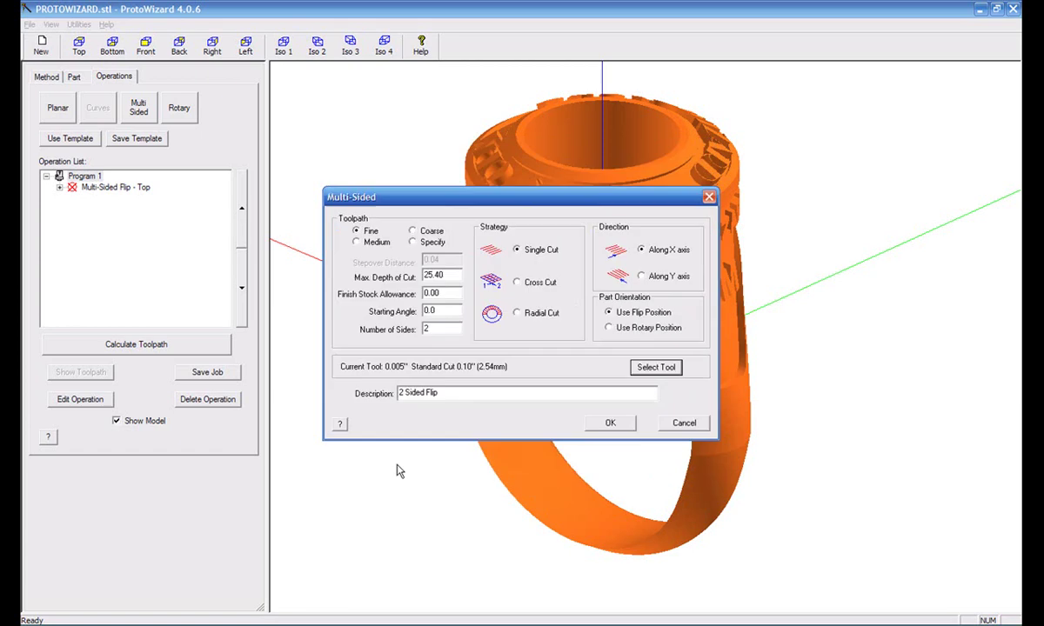
double_click(438, 312)
text(90)
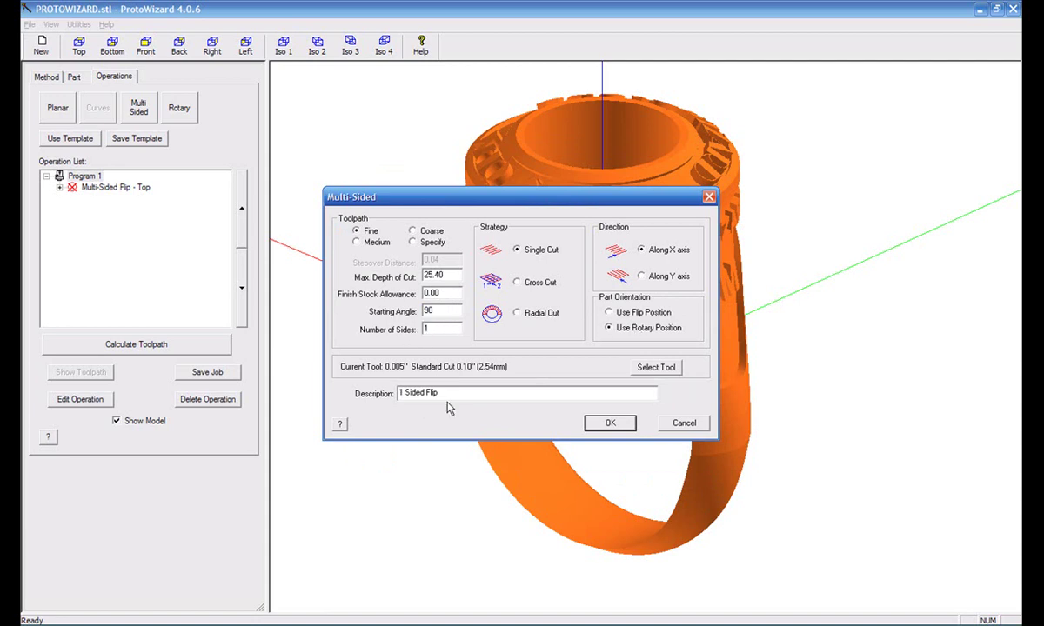
drag(440, 393, 339, 402)
text(Side 90)
click(609, 422)
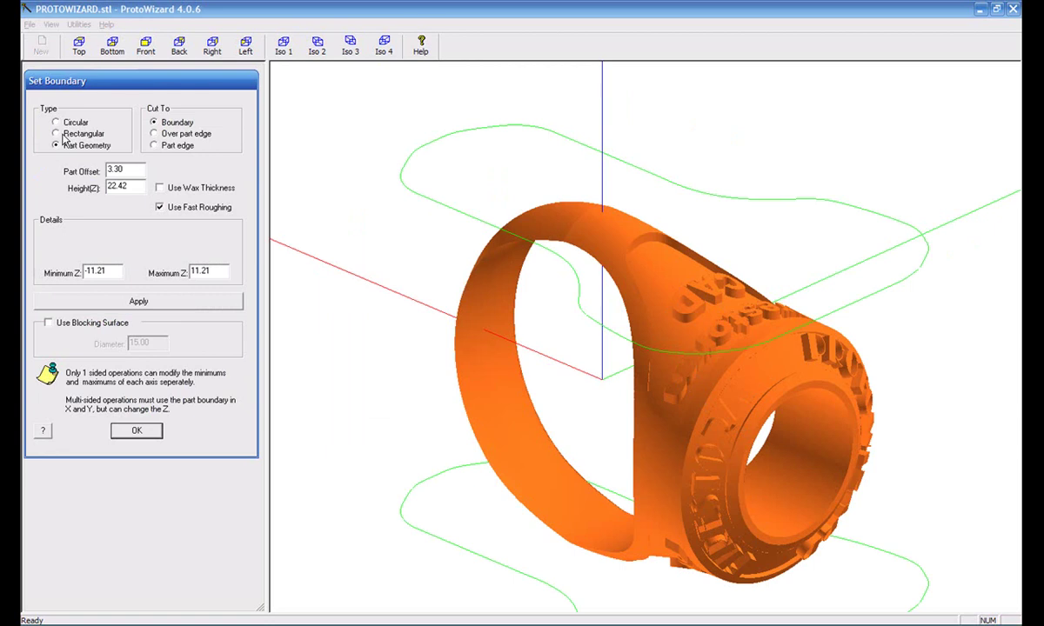
Make the boundary Rectangular and set its Maximum Y to 0
click(55, 133)
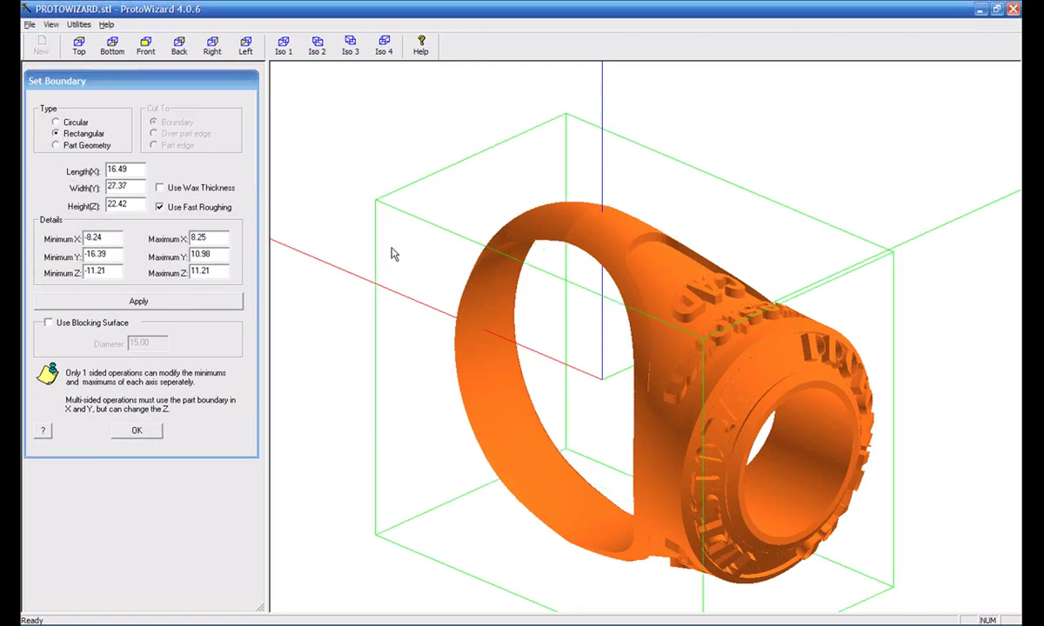
click(79, 45)
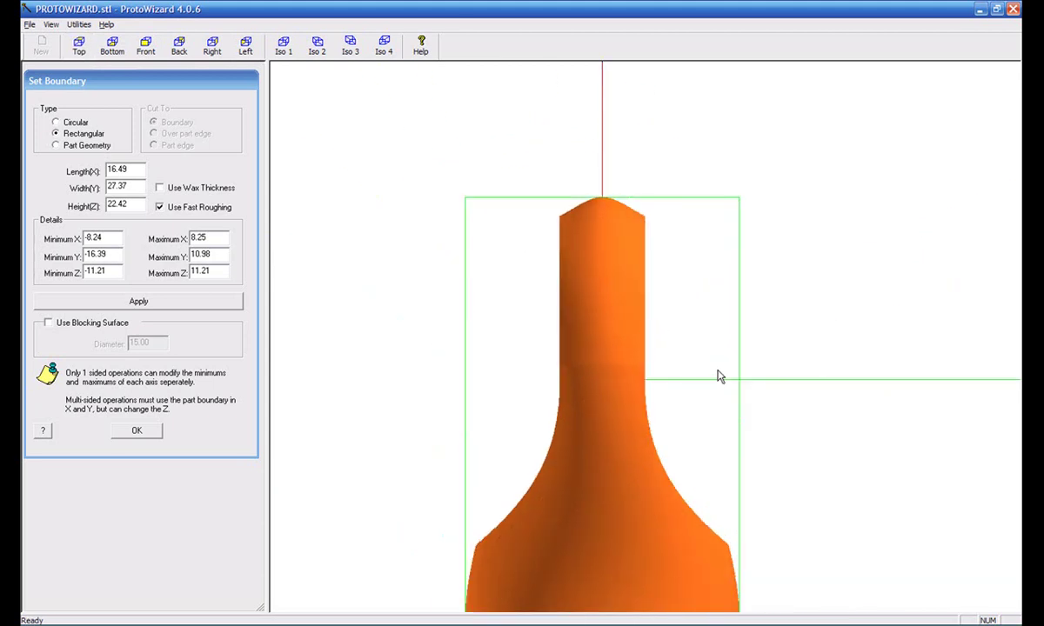
drag(718, 374, 724, 334)
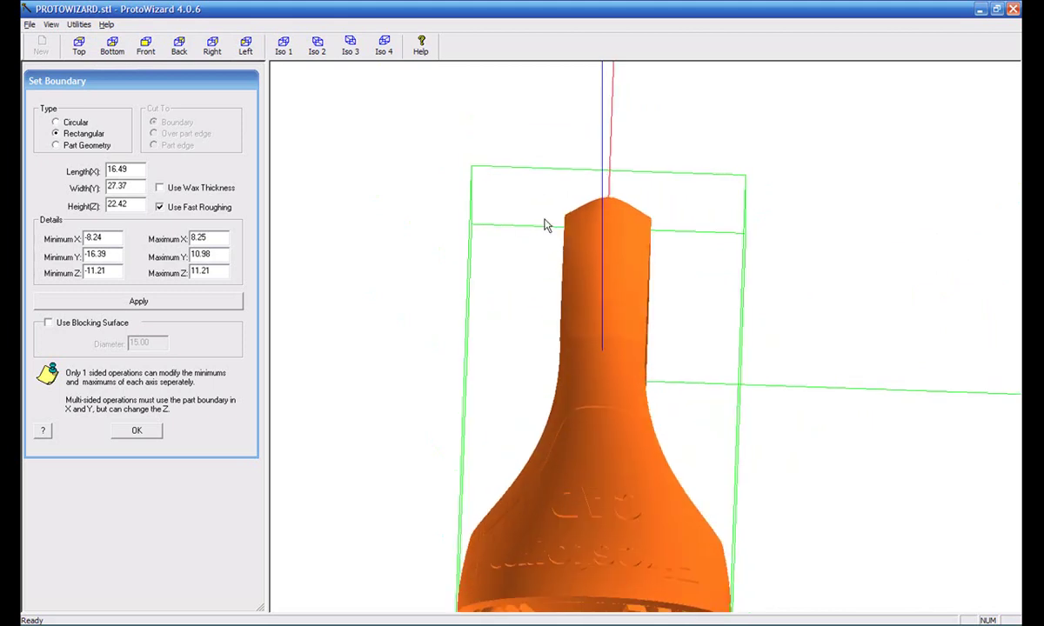
click(78, 43)
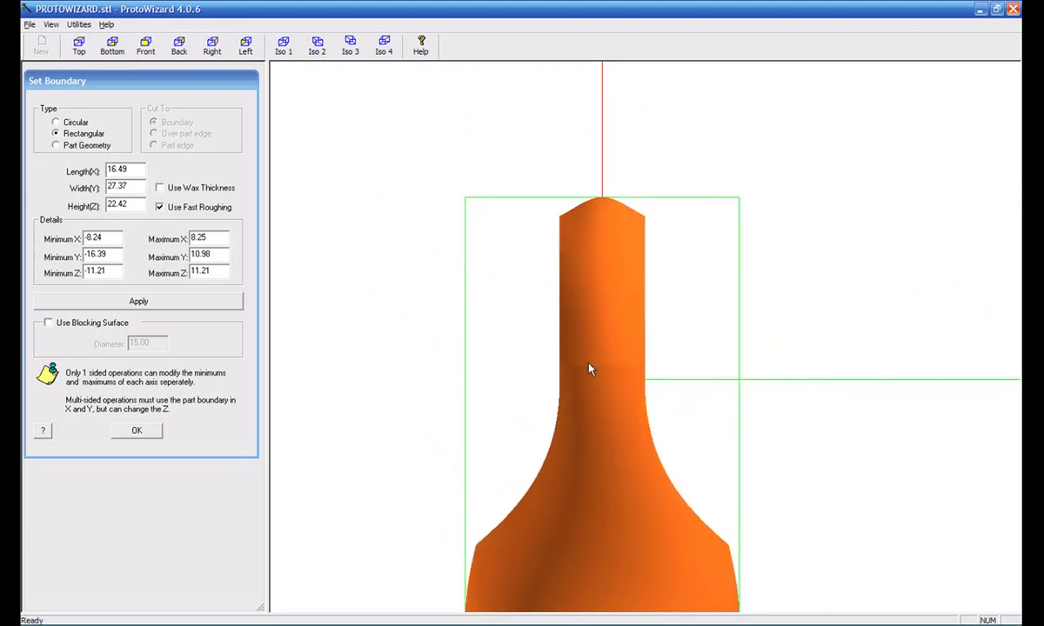
drag(585, 373, 585, 221)
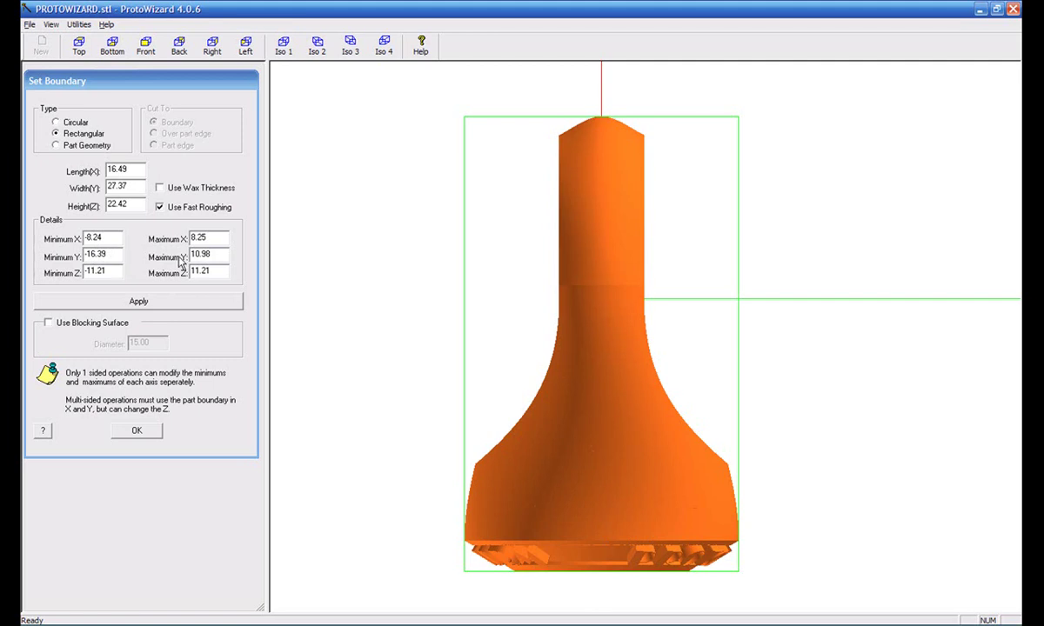
double_click(214, 252)
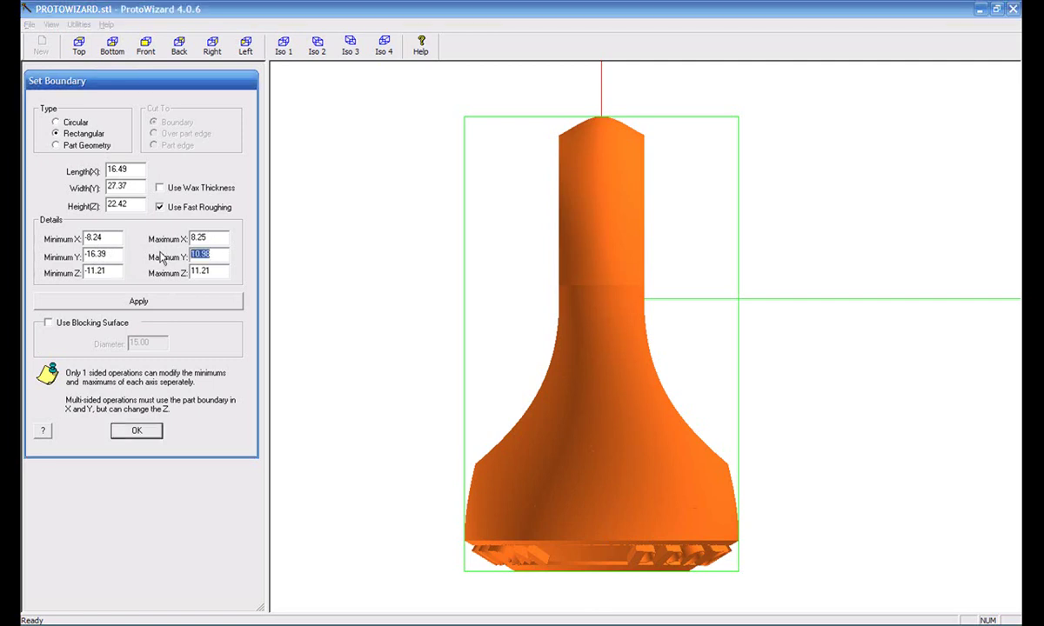
text(0)
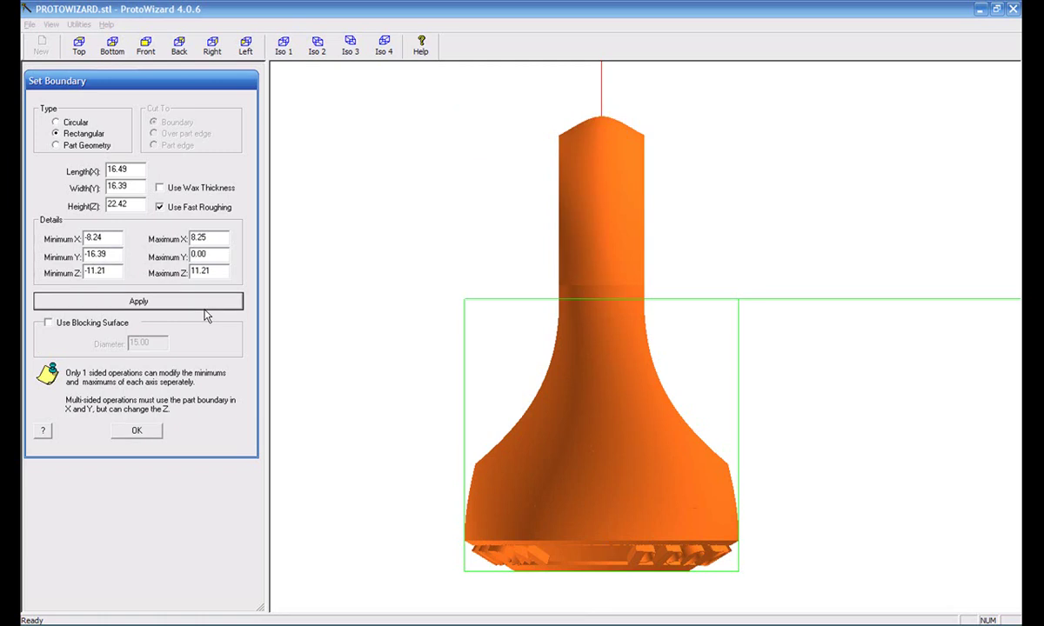
click(193, 297)
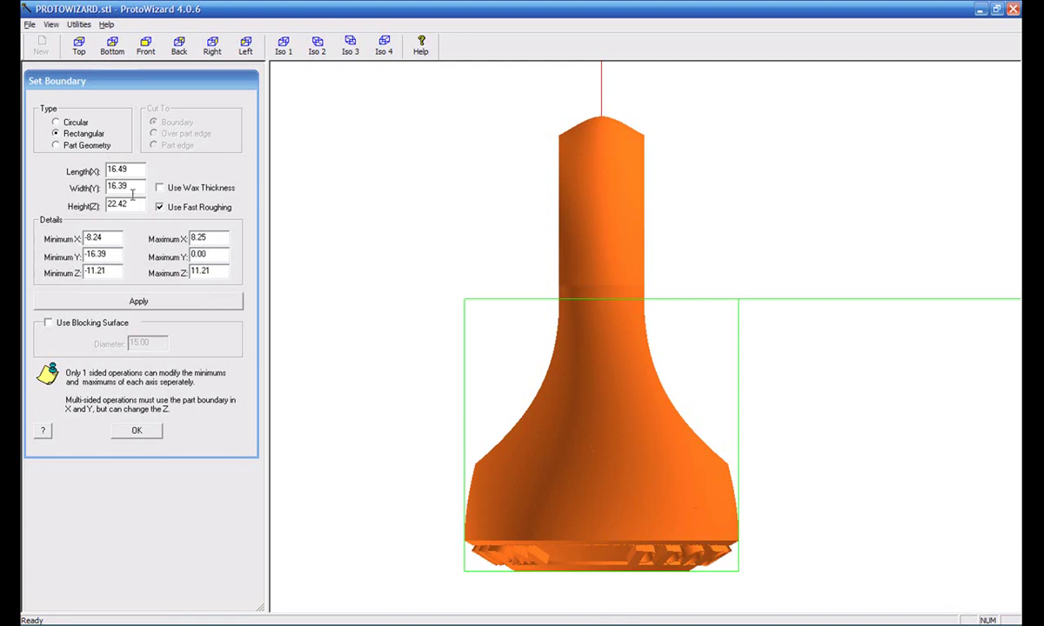
Set the boundary's Length(X) to 16
drag(129, 170, 76, 171)
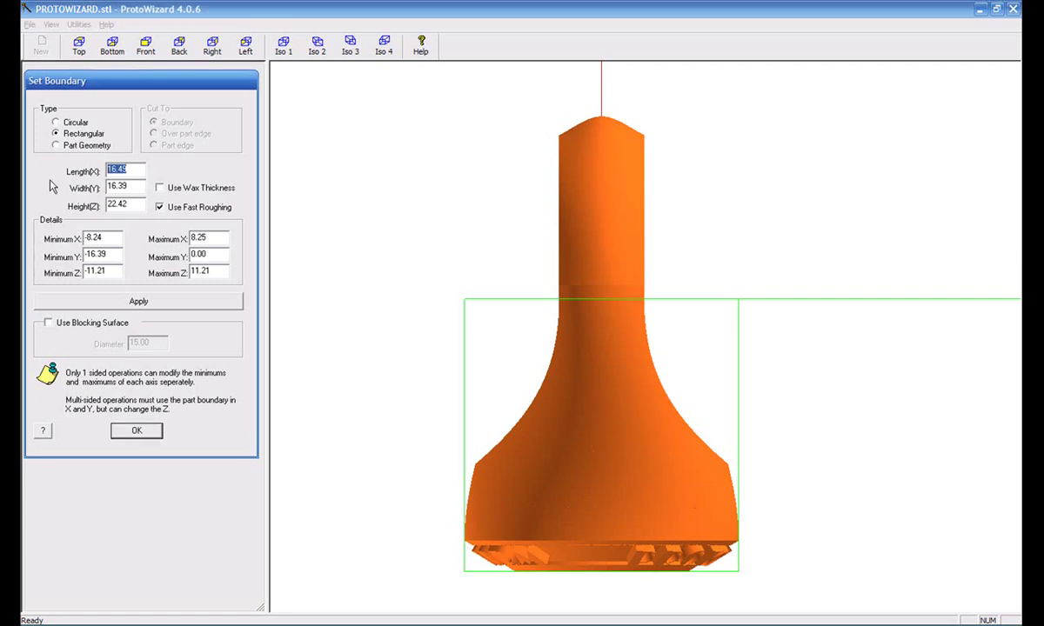
text(16)
click(118, 303)
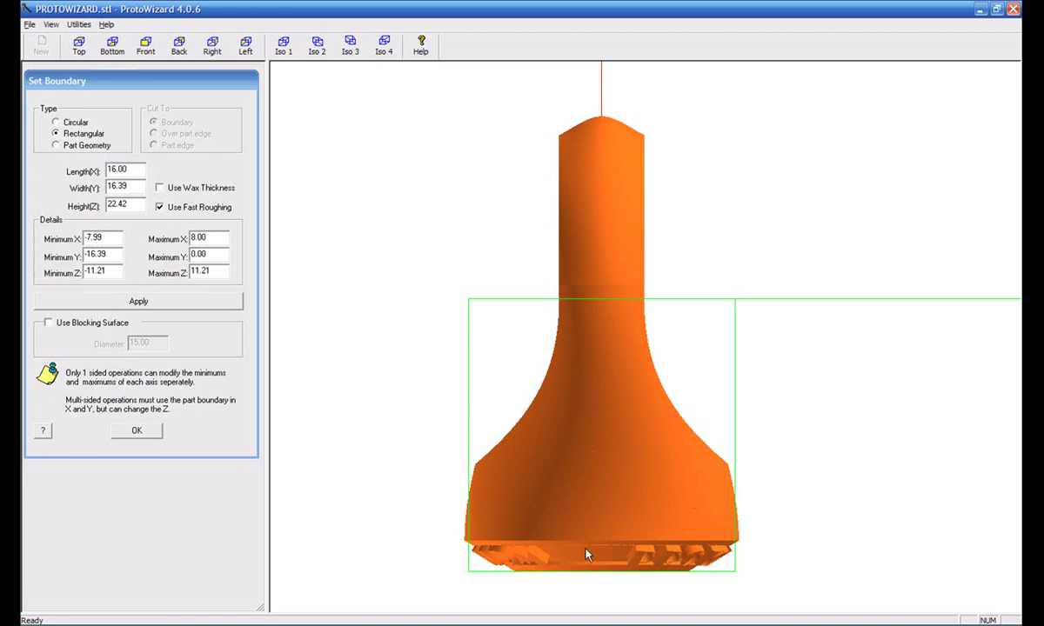
Turn on the blocking surface with a 20.00 diameter
click(284, 44)
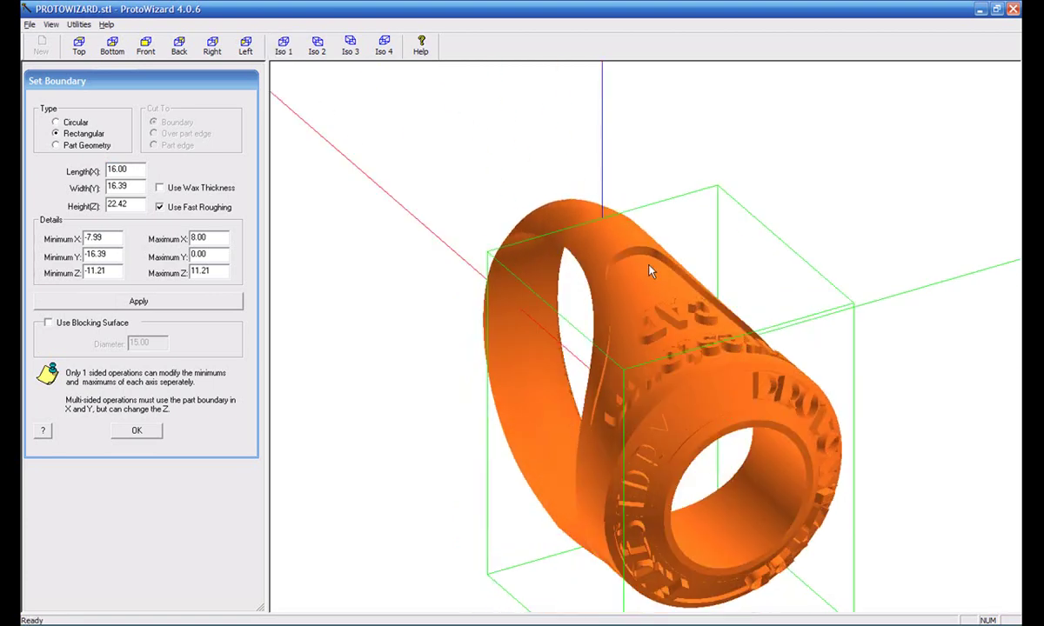
middle_drag(696, 390, 793, 332)
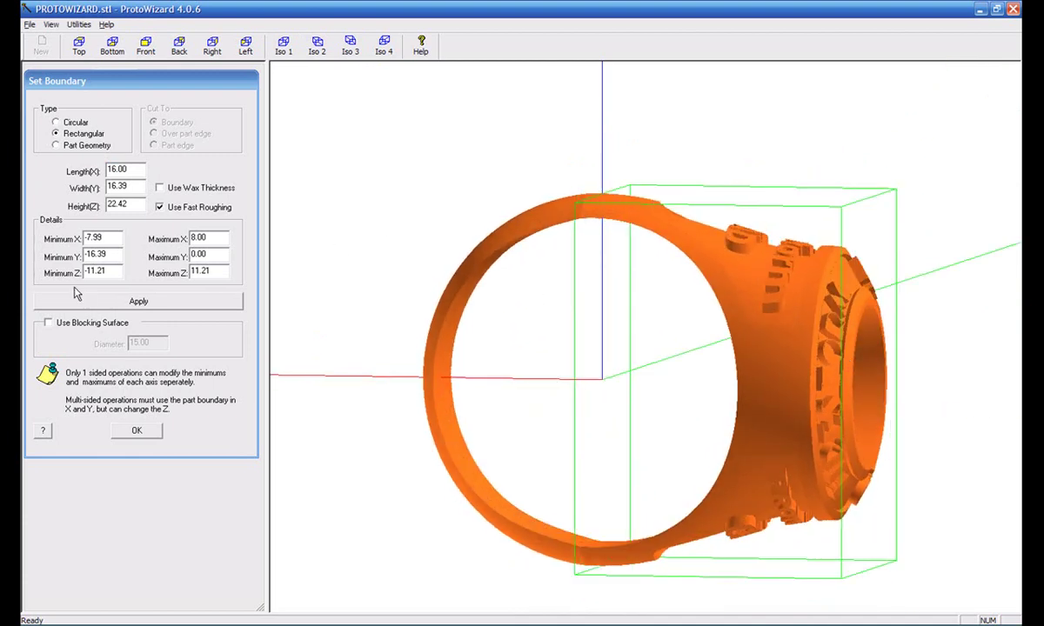
click(48, 324)
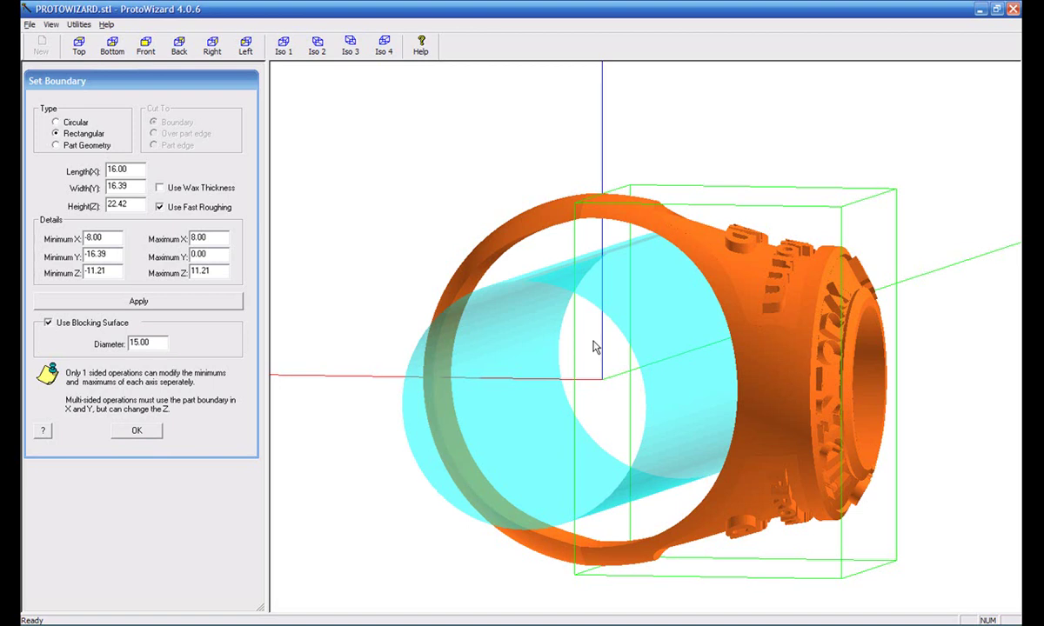
drag(153, 344, 127, 343)
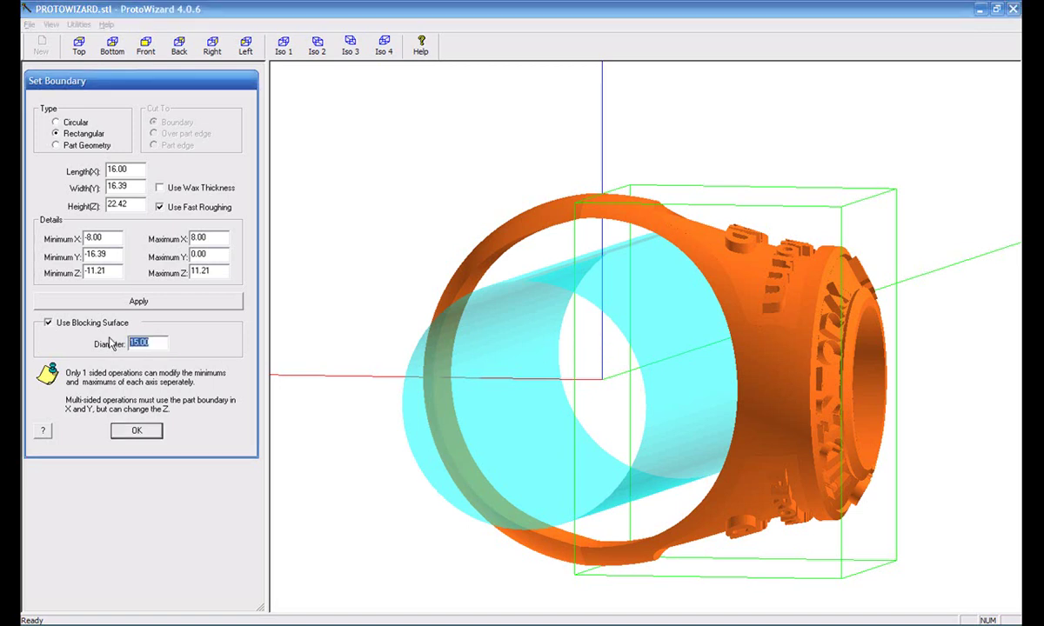
text(20)
click(122, 301)
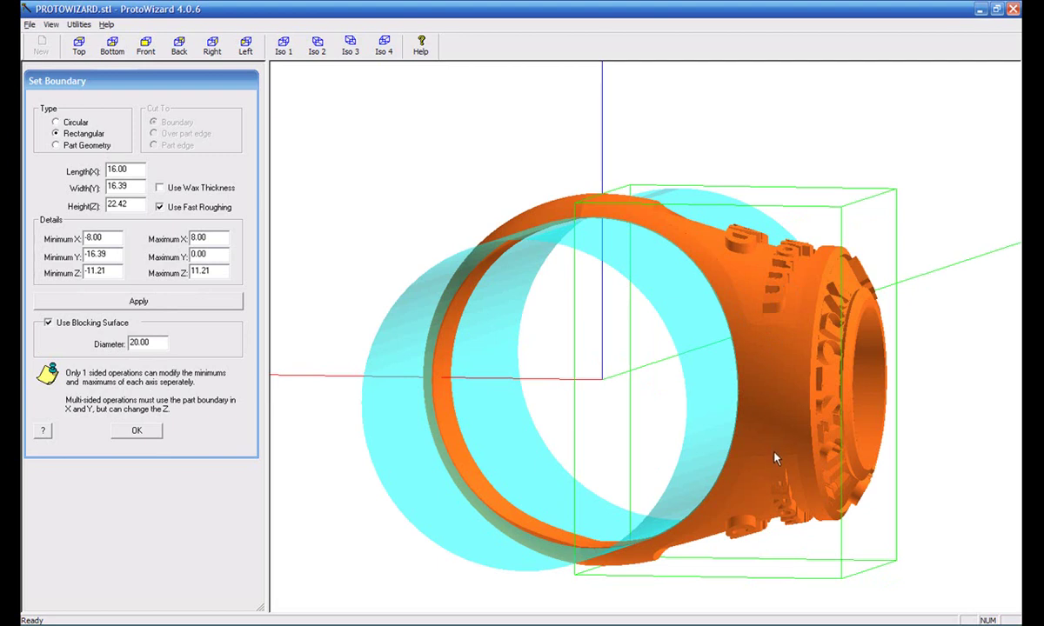
Raise the boundary's Minimum Z to 2, then 4, and inspect the result
double_click(116, 272)
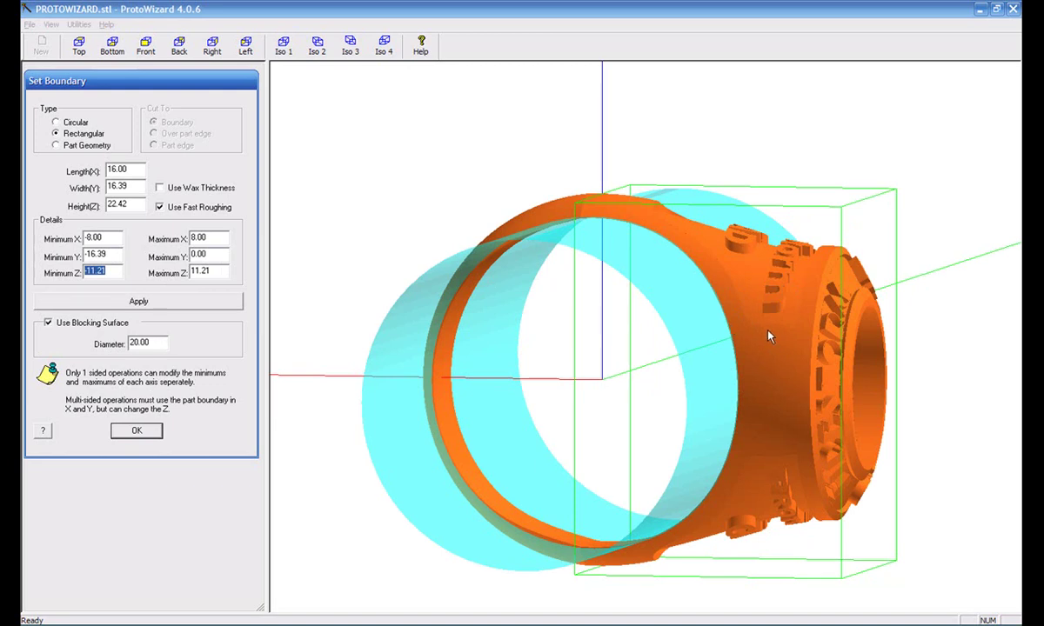
text(2)
click(144, 301)
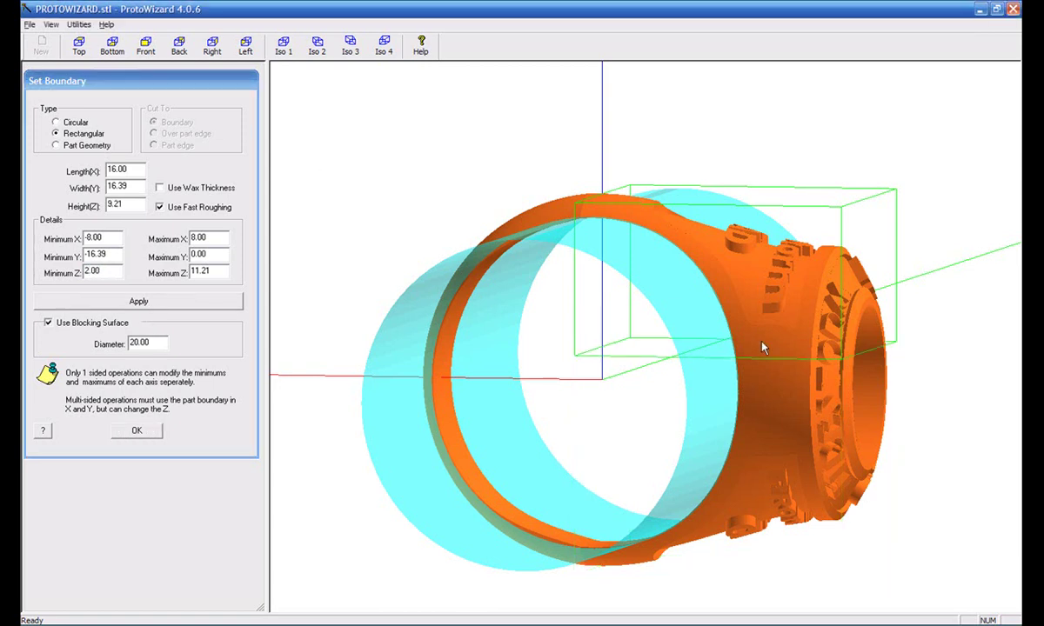
click(74, 270)
text(4)
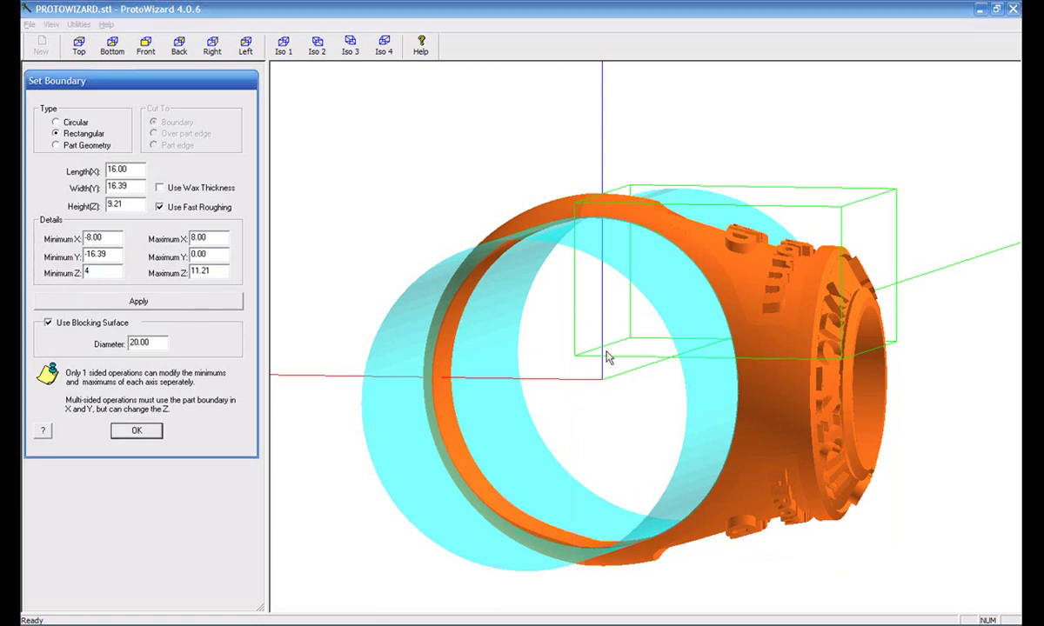
click(208, 301)
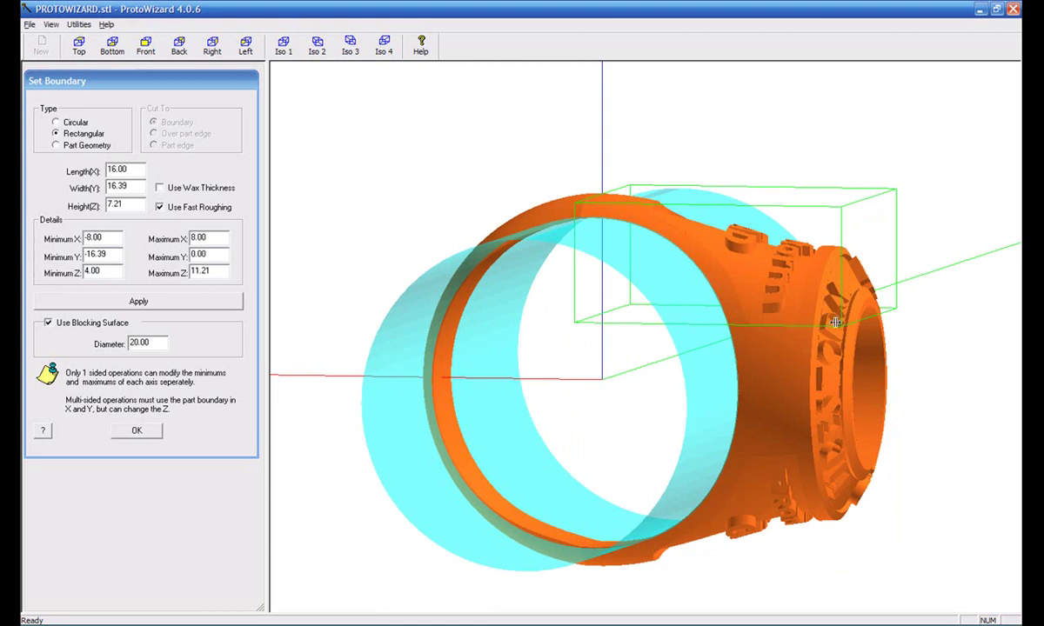
drag(783, 302, 592, 284)
drag(624, 380, 676, 309)
drag(697, 224, 706, 303)
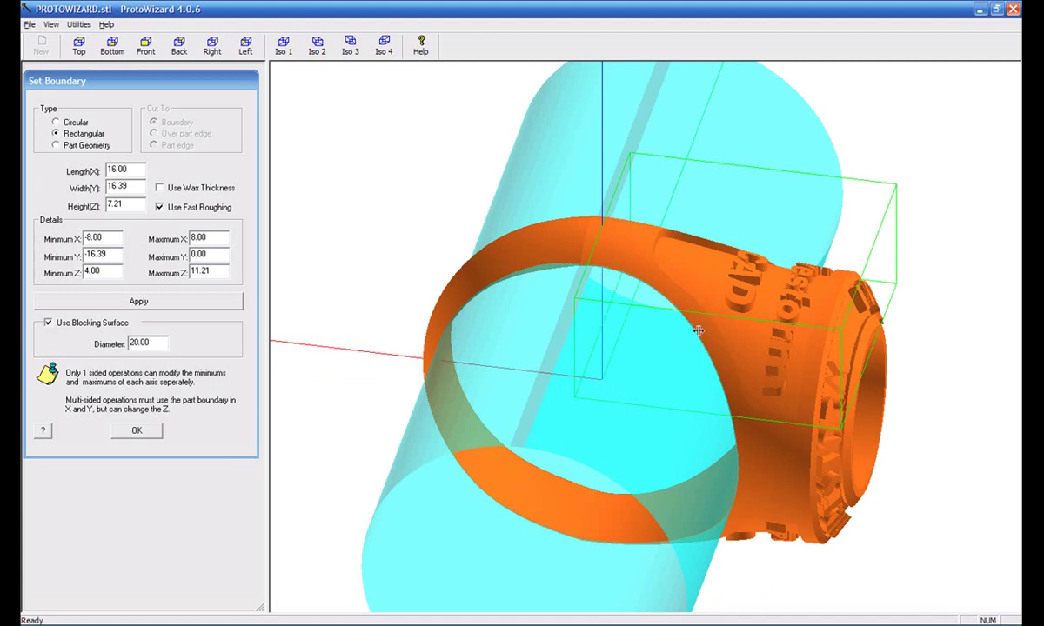
drag(917, 403, 656, 475)
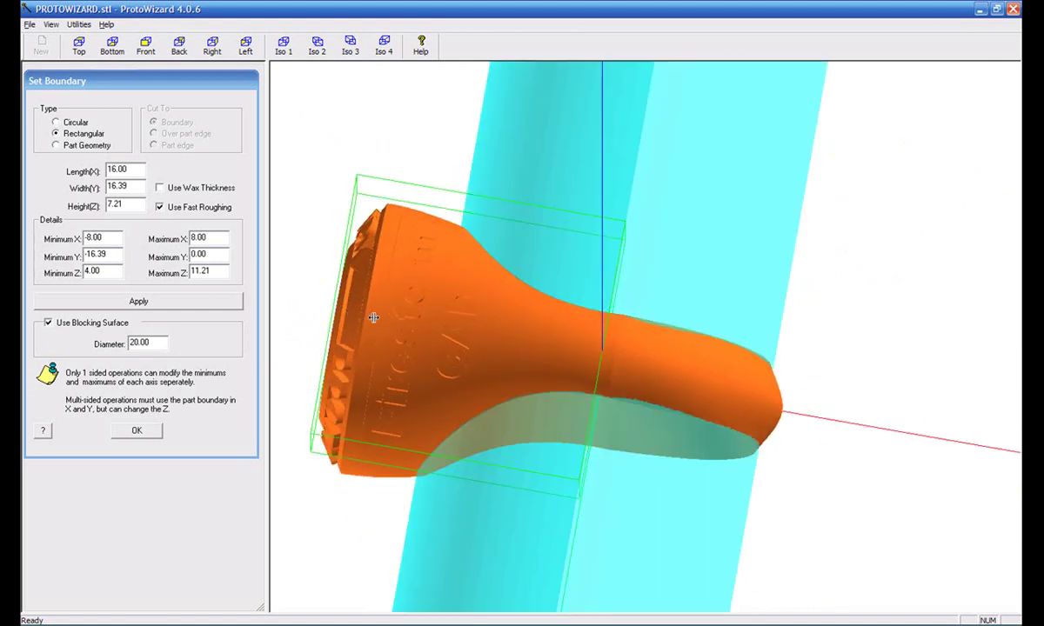
Set the boundary's Minimum Y to -14.00 and apply it
click(78, 43)
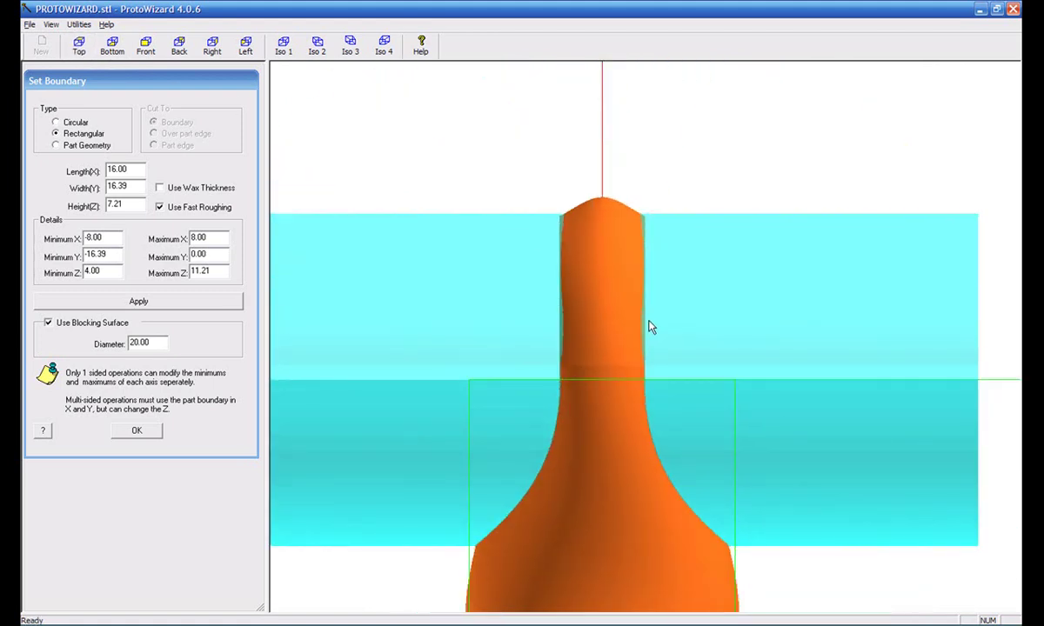
drag(687, 406, 681, 250)
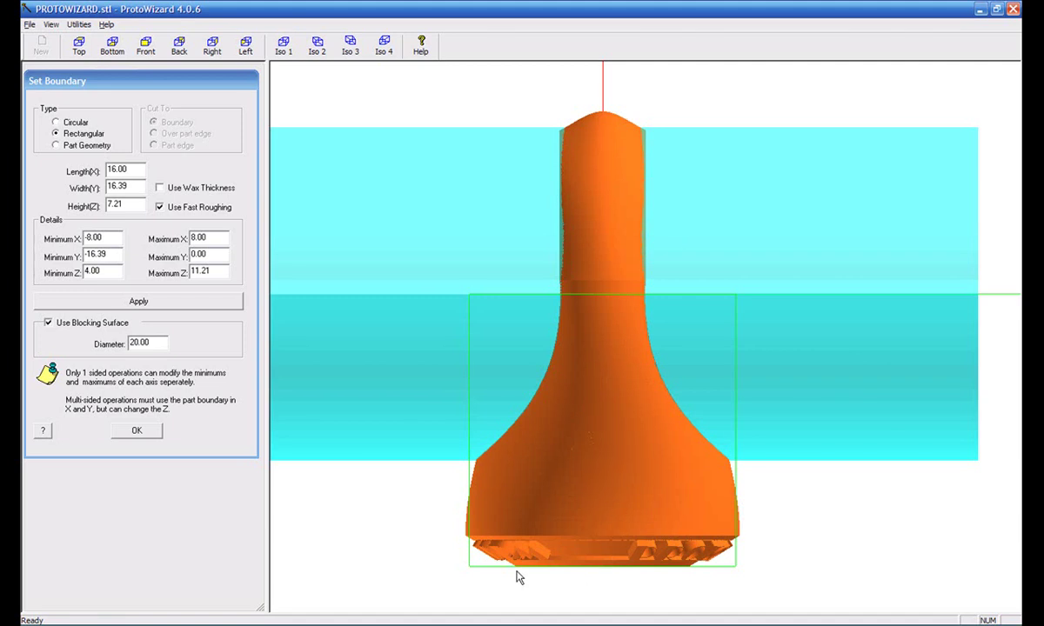
double_click(115, 254)
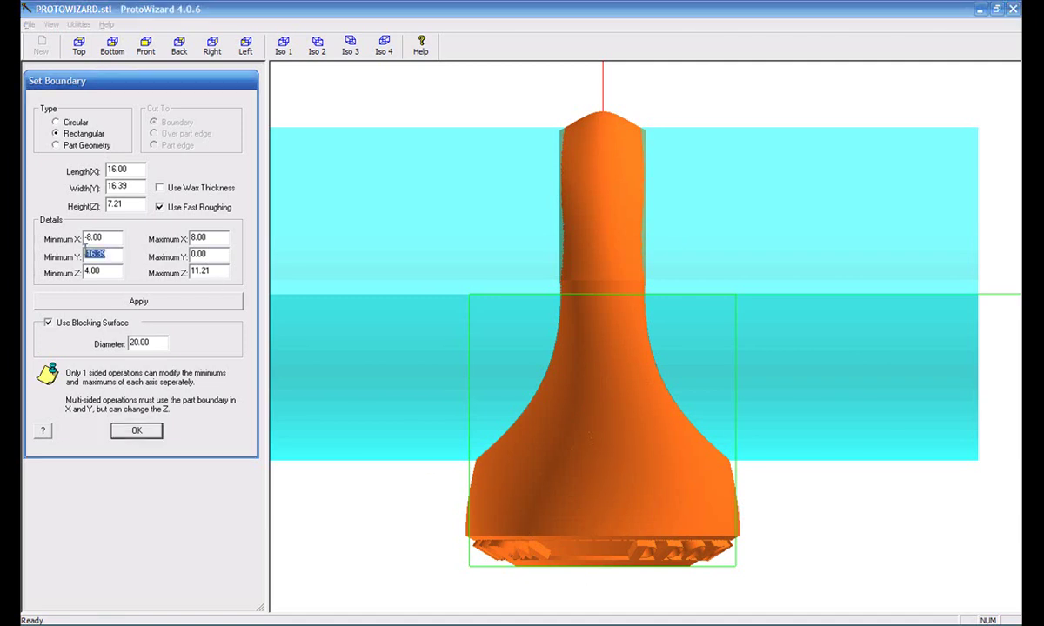
text(-14)
click(197, 301)
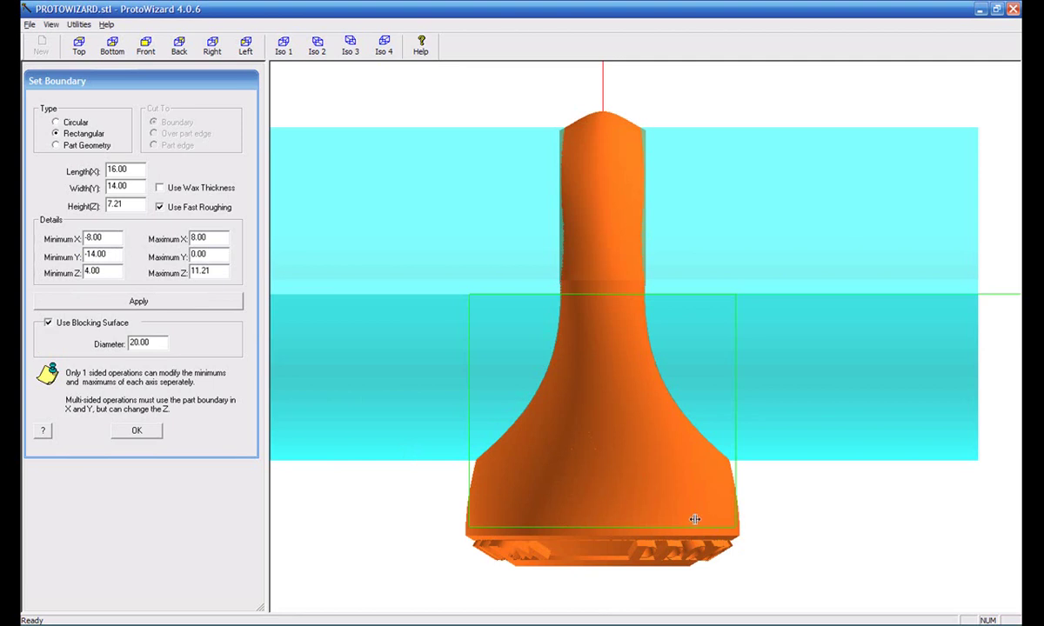
Accept the boundary and add the Side 90 operation to Program 1
drag(594, 552, 683, 498)
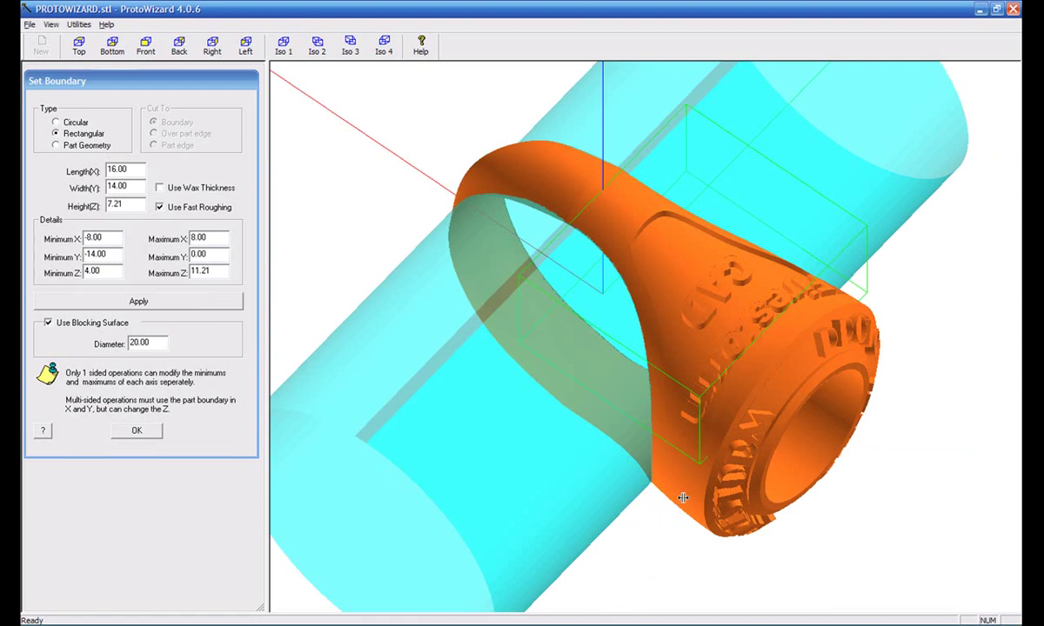
click(136, 433)
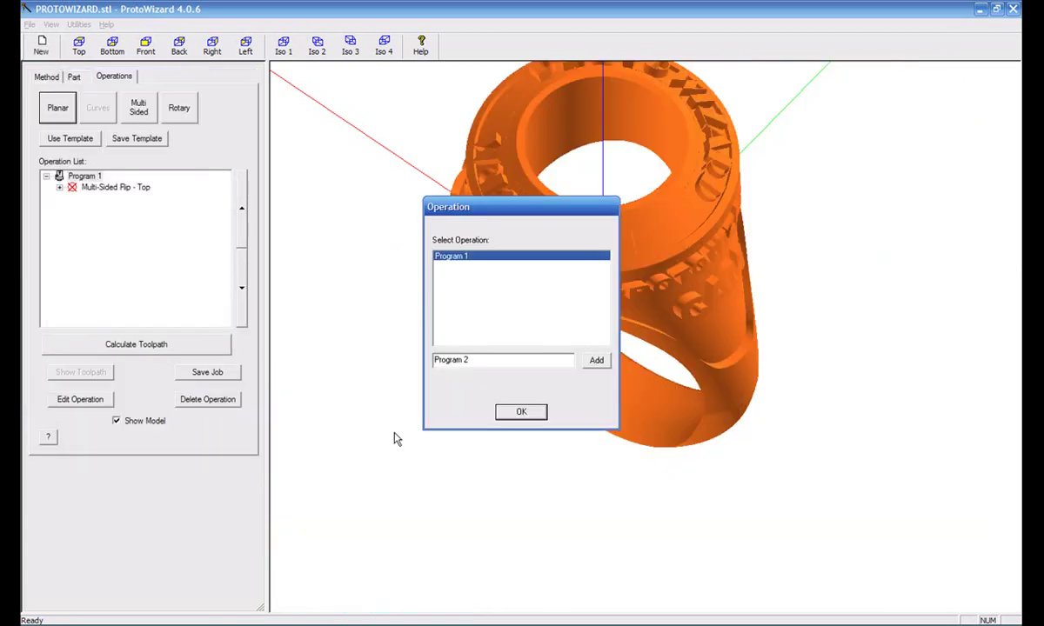
click(523, 414)
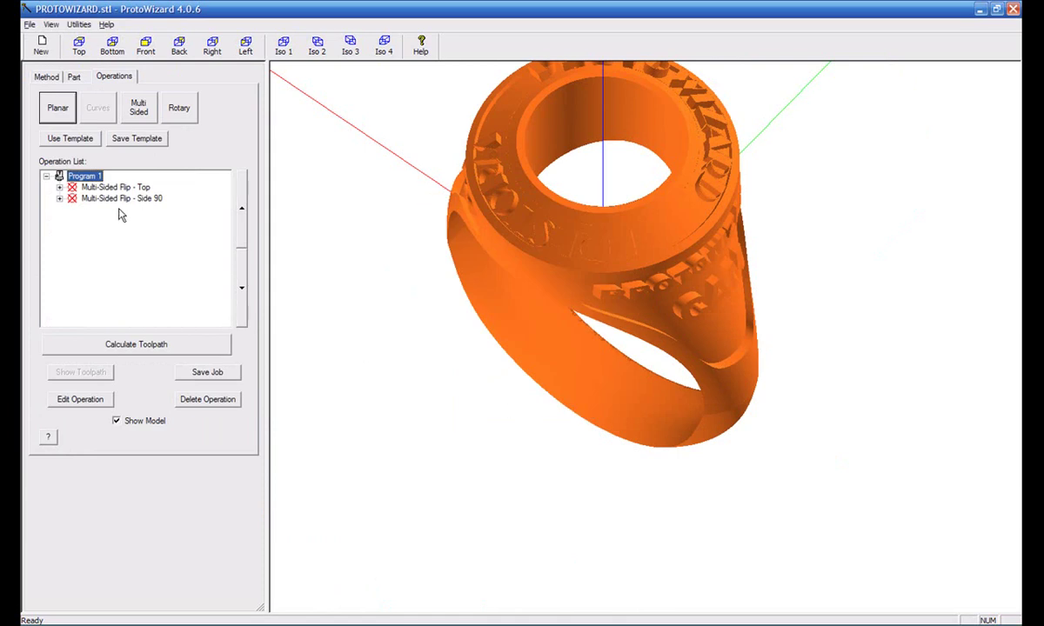
Create a 'Side Opposite' operation at a -90° starting angle with the 0.005" Standard Cut tool and accept its boundary
click(138, 108)
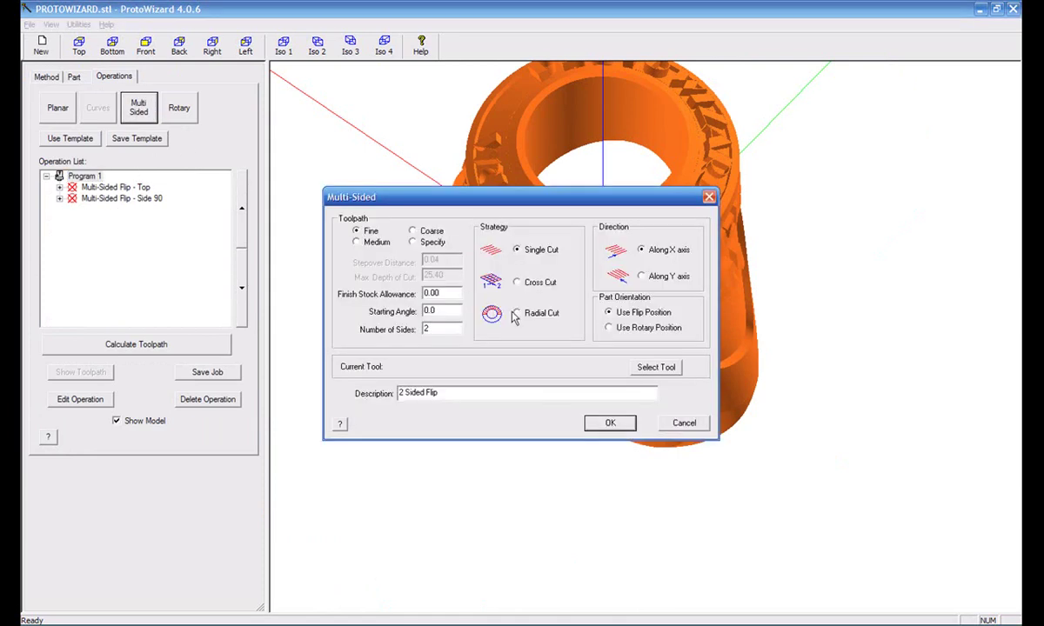
click(644, 367)
click(376, 465)
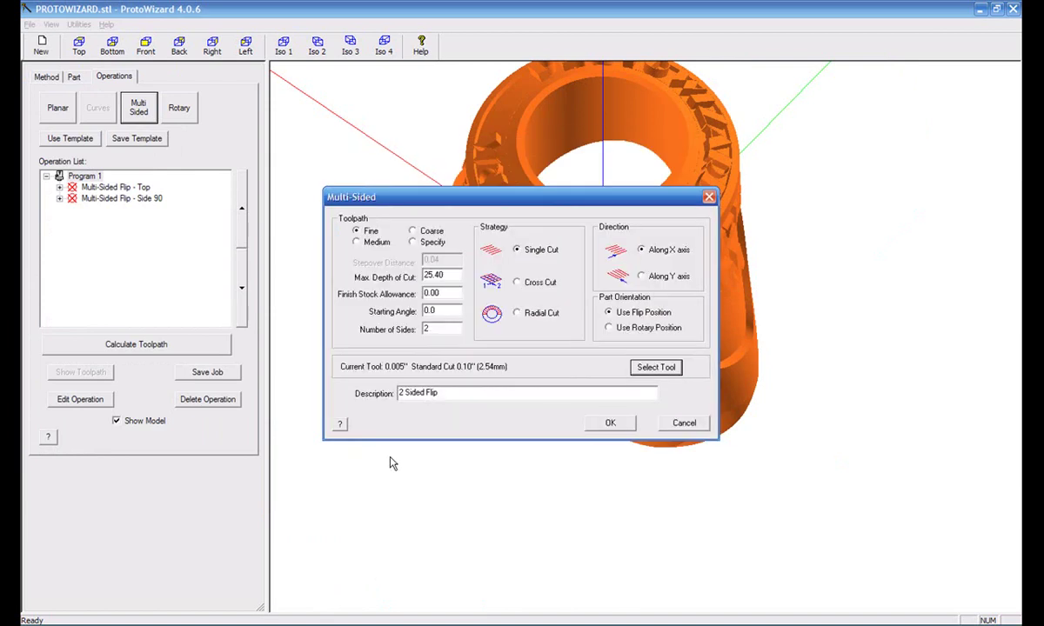
double_click(431, 311)
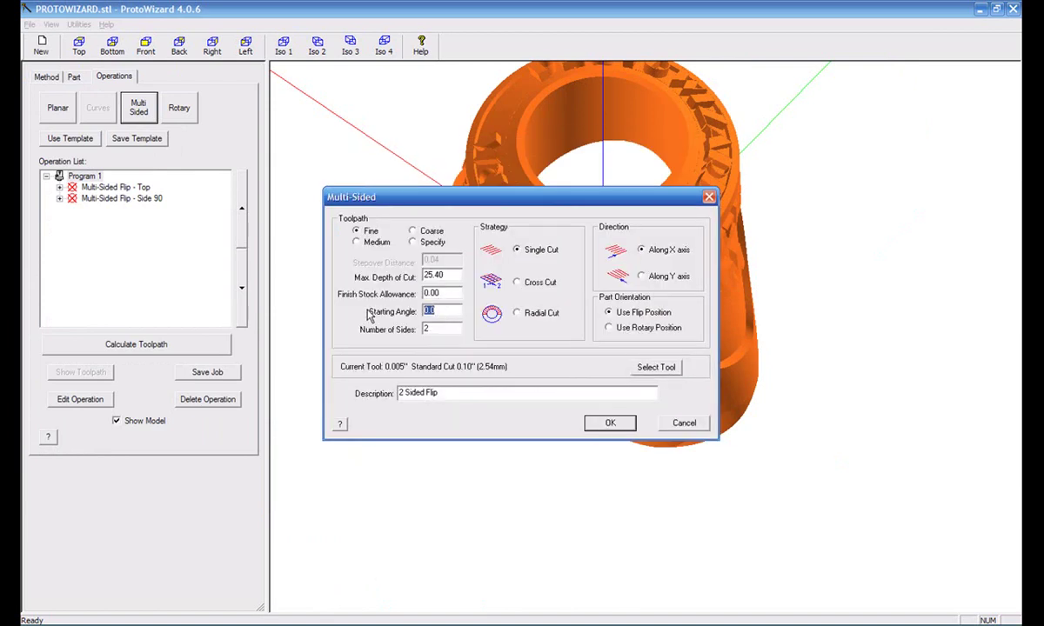
text(-90)
drag(440, 394, 315, 396)
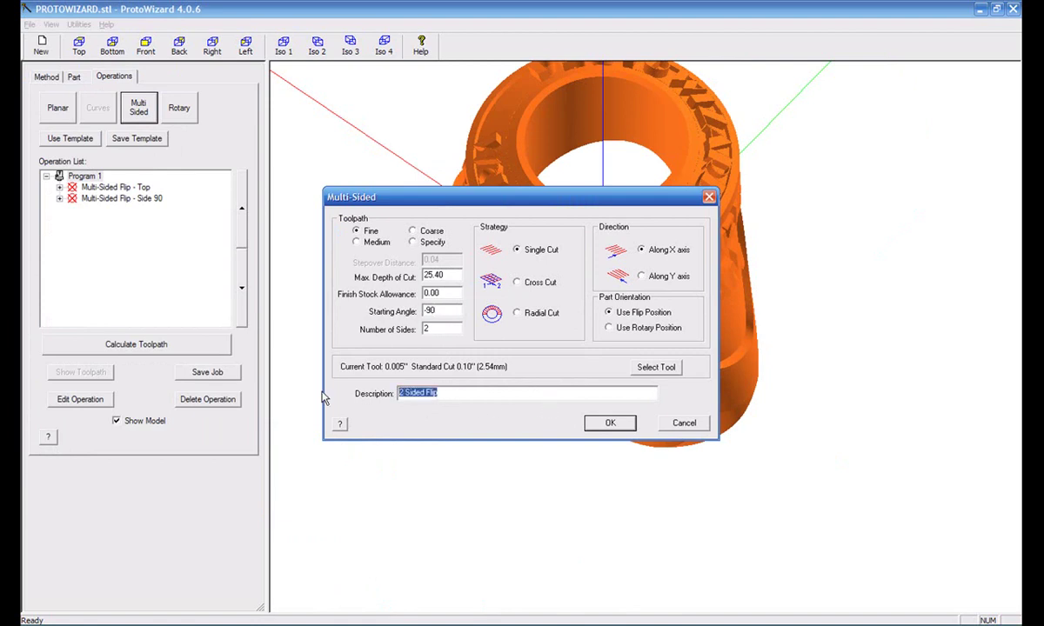
text(Si)
text(de Opposite)
click(610, 423)
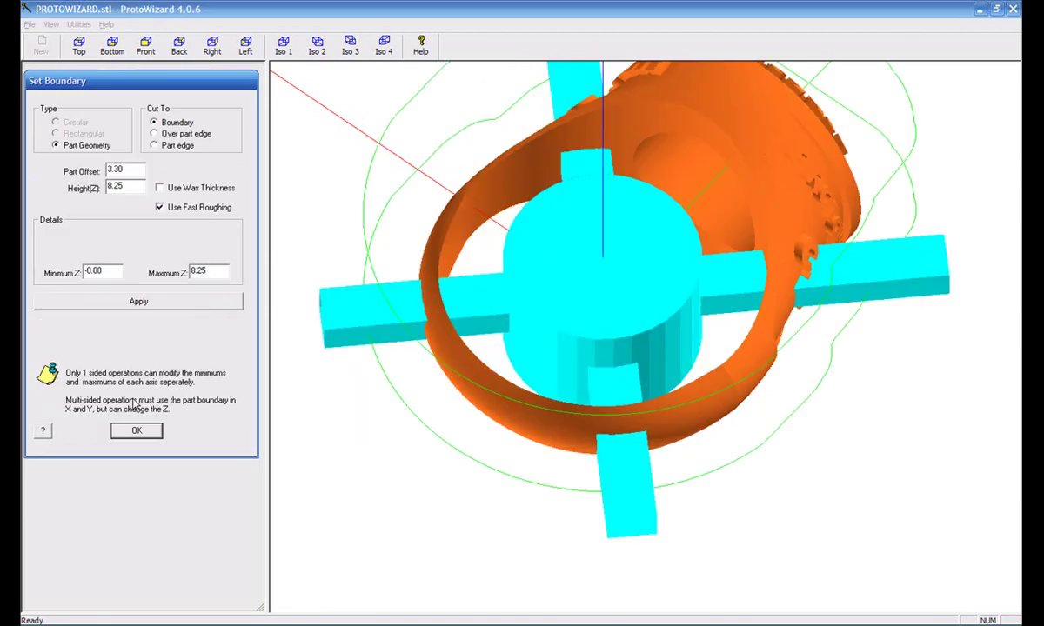
click(137, 431)
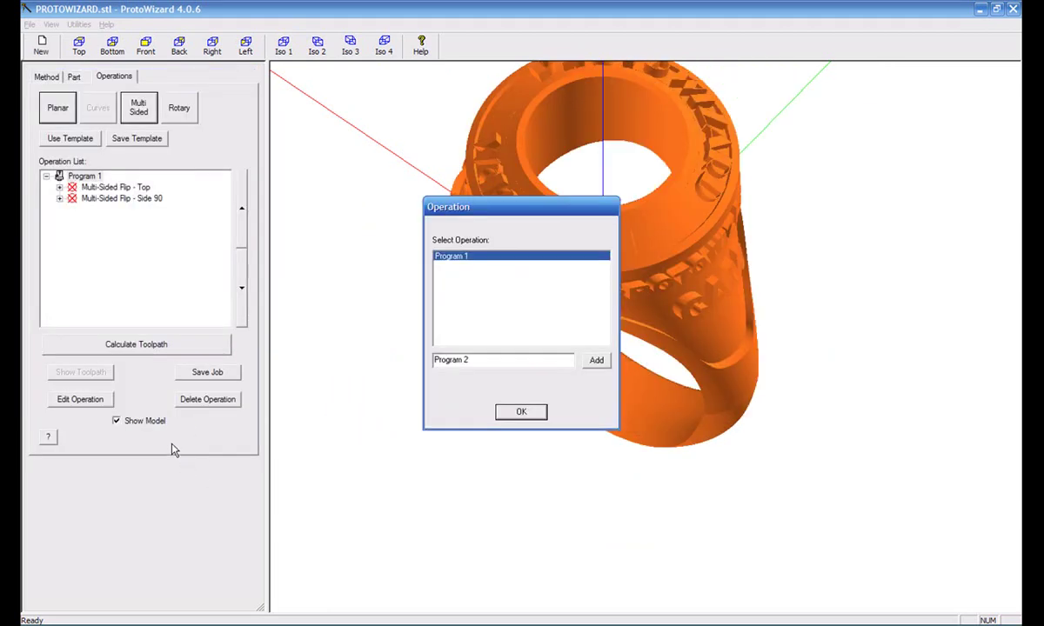
Add Side Opposite to Program 1, then edit it to use rotary position and re-confirm it
click(519, 414)
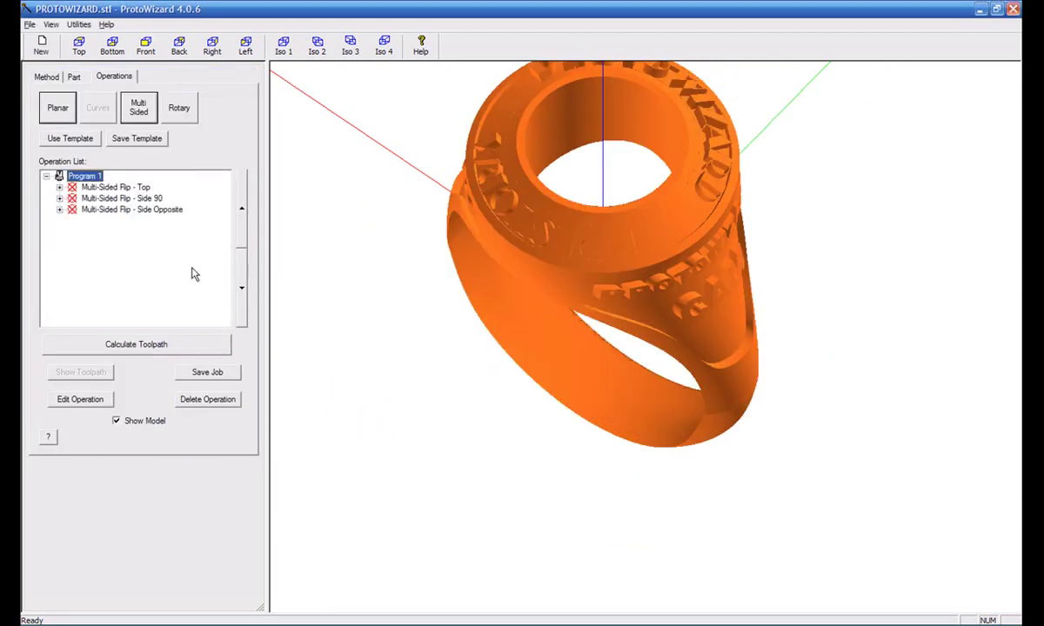
click(100, 209)
click(91, 401)
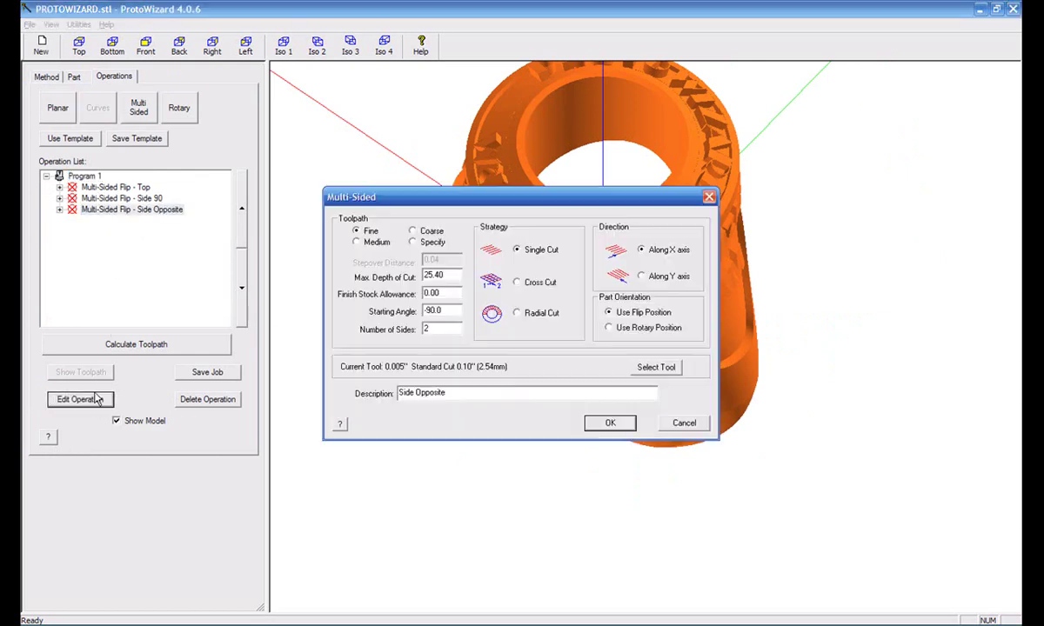
click(640, 333)
drag(449, 394, 305, 407)
text(Side Opposite)
click(612, 424)
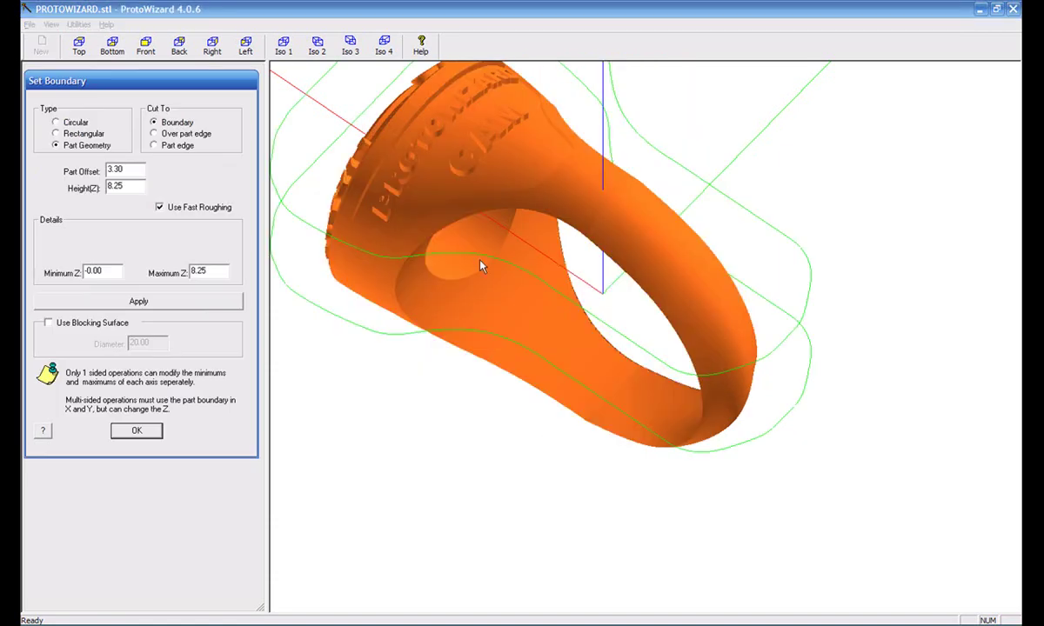
In Top view, make the Side Opposite boundary Rectangular with Minimum Y 0.00
click(79, 46)
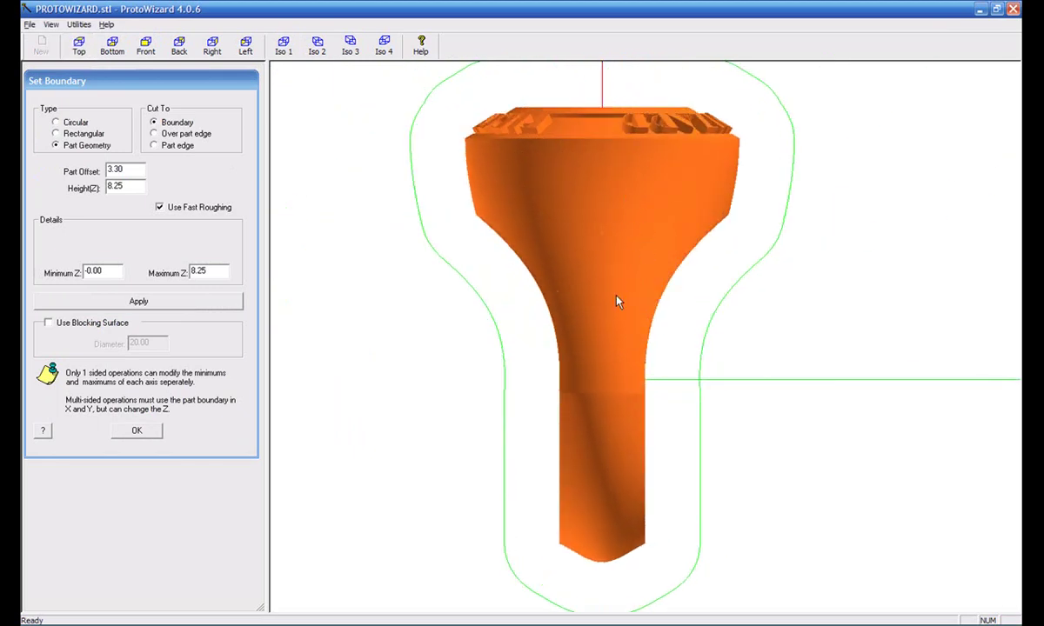
click(61, 132)
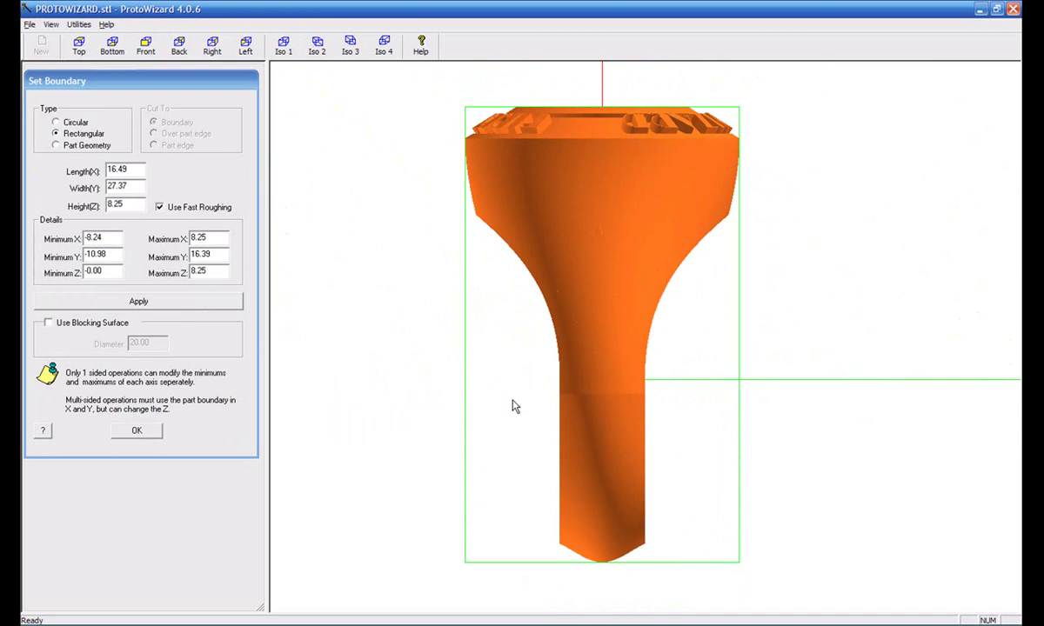
drag(114, 253, 80, 253)
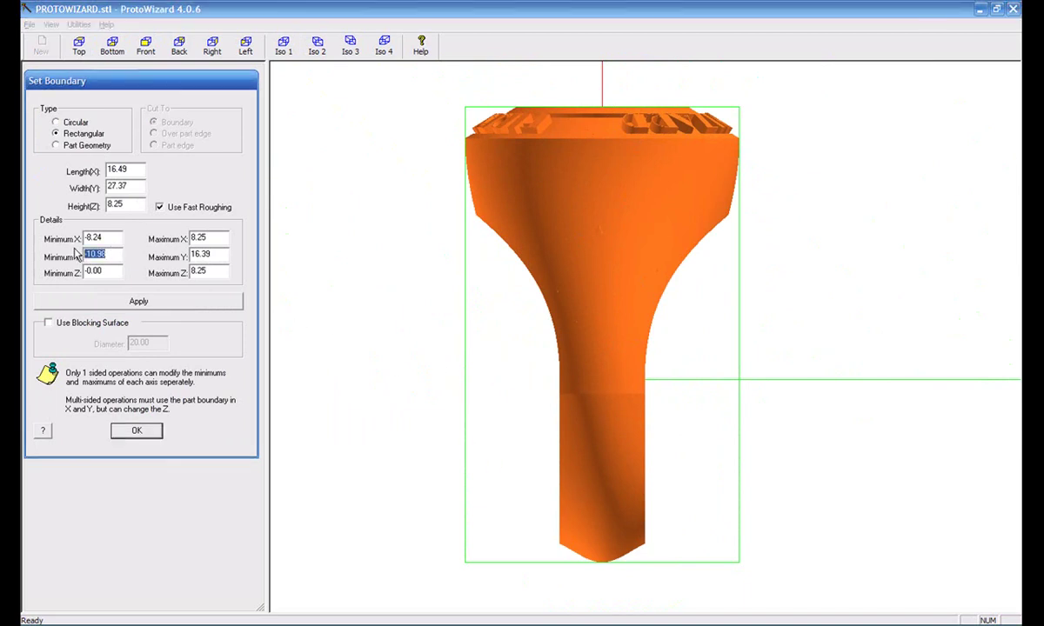
text(0)
click(154, 306)
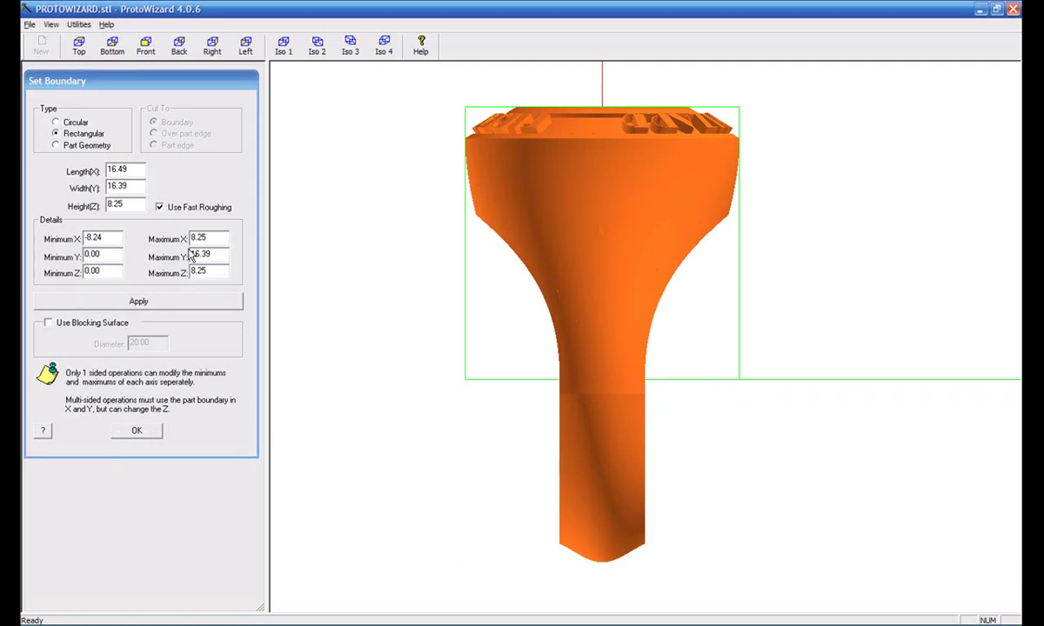
Set the boundary's Maximum Y to 14.50, trying 15 first, for a 14.50 width
double_click(217, 254)
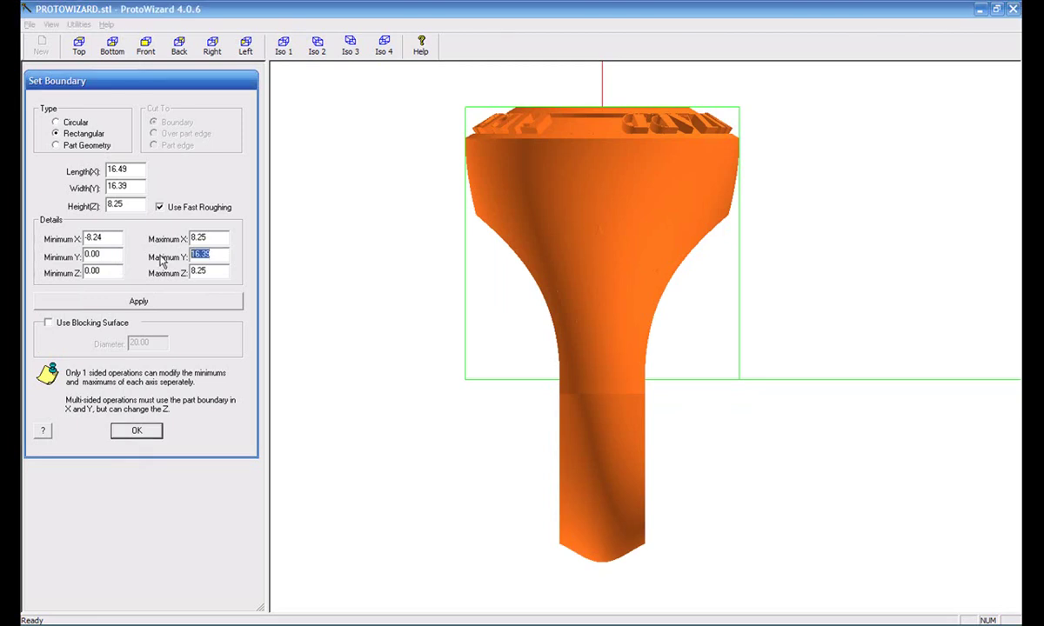
text(15)
click(168, 304)
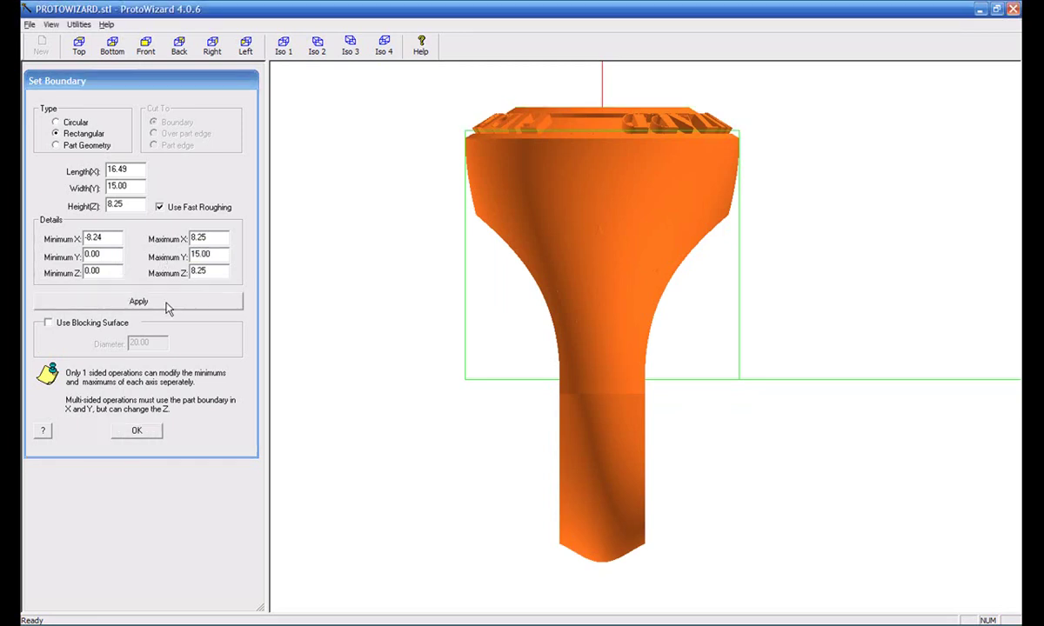
double_click(206, 254)
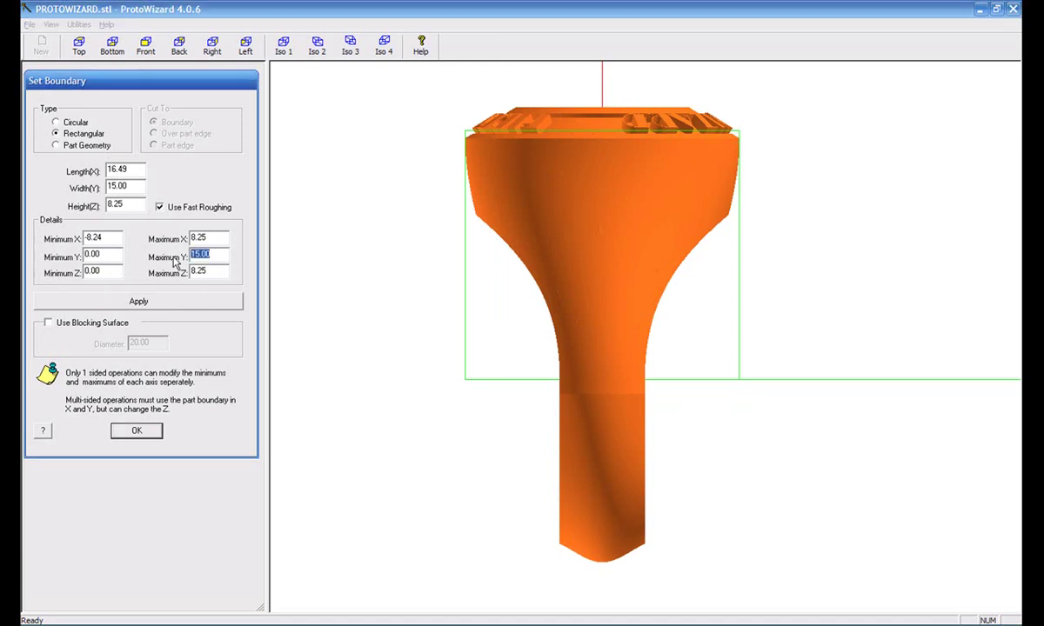
text(14.5)
click(186, 304)
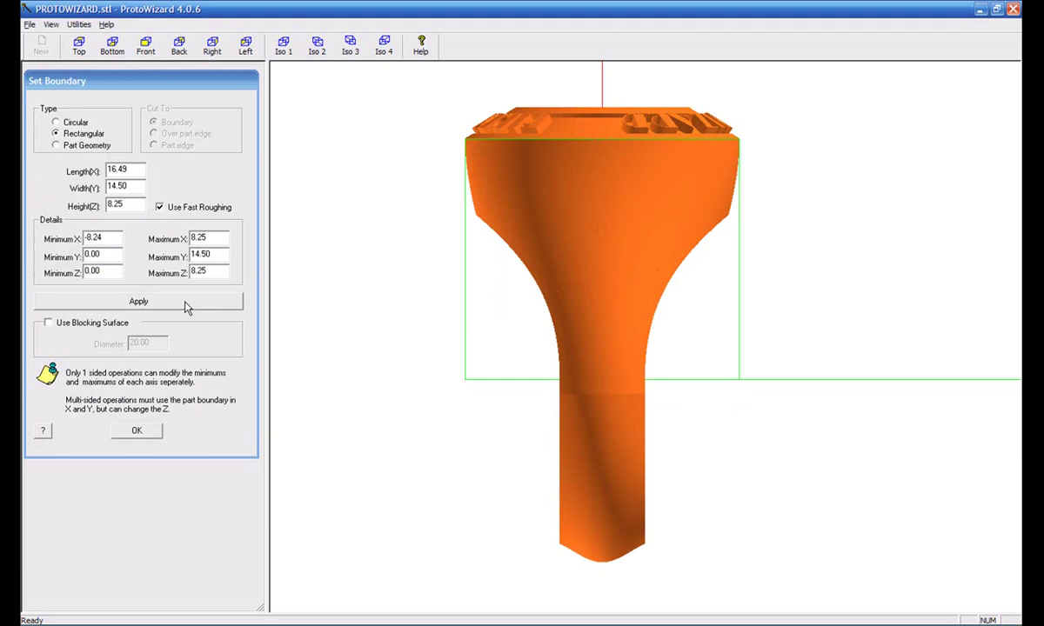
Enable the 20.00 blocking surface and raise the boundary's Minimum Z to 4.50
click(49, 323)
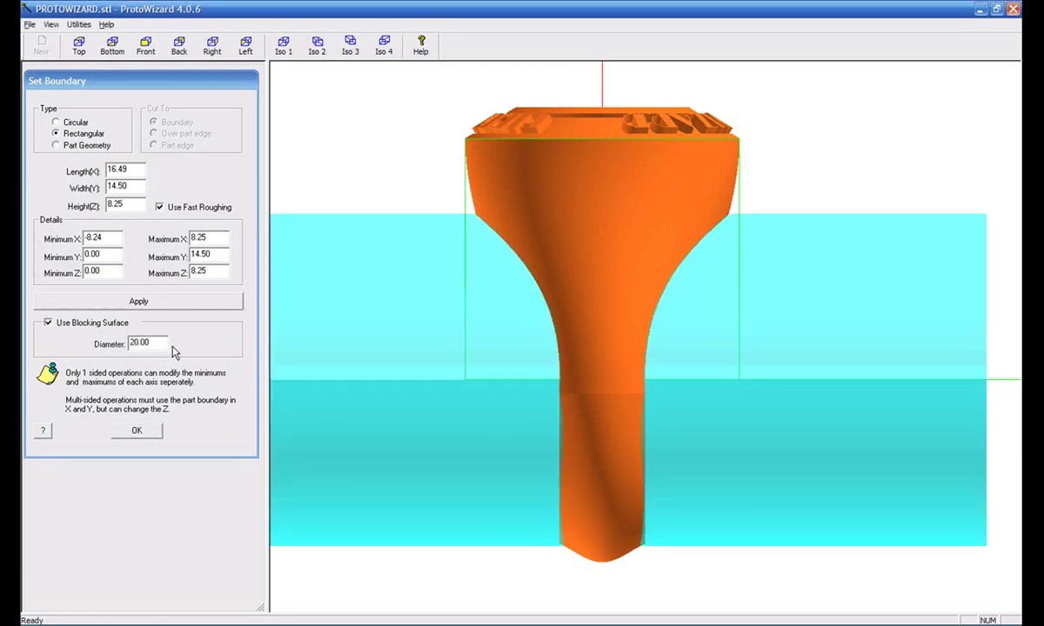
drag(622, 436, 824, 366)
double_click(92, 271)
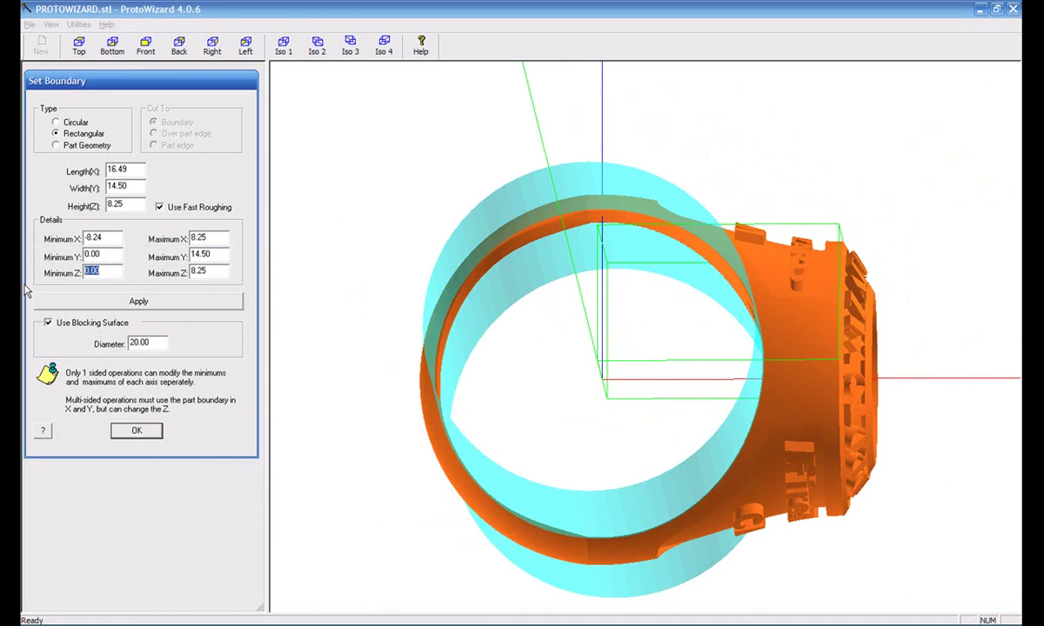
text(4.5)
click(79, 299)
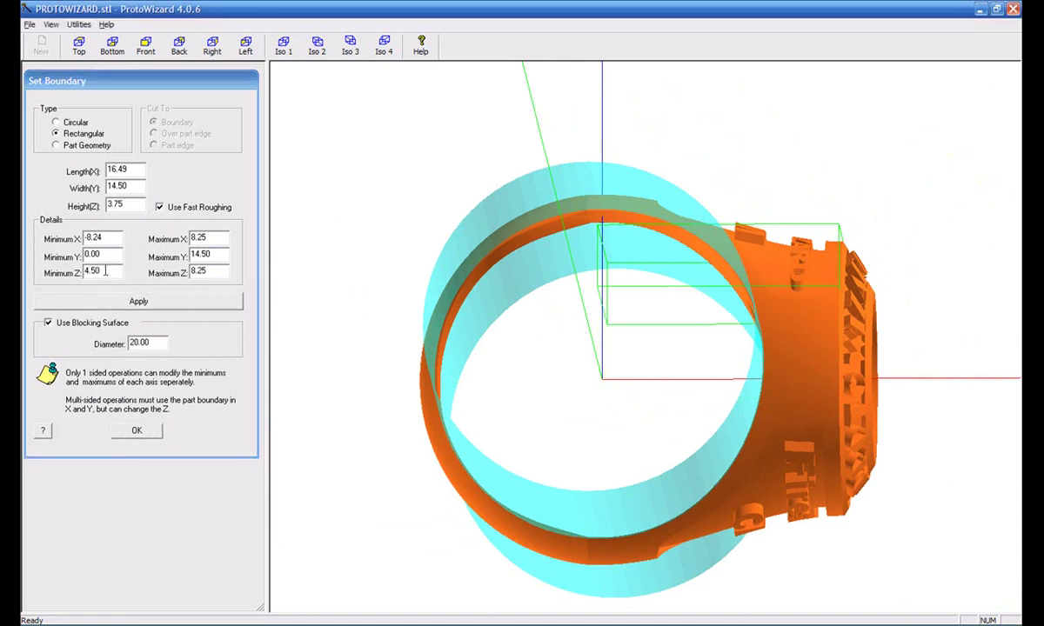
Correct Minimum Z to 4.00, giving a 4.25 height, and check the green boundary box
double_click(97, 272)
text(4)
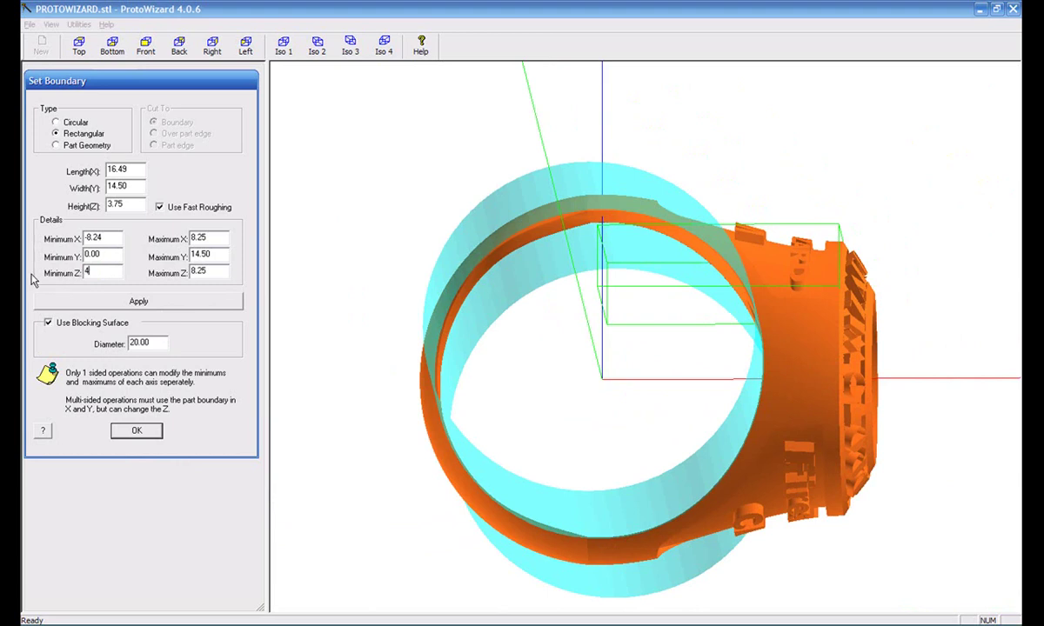
click(94, 301)
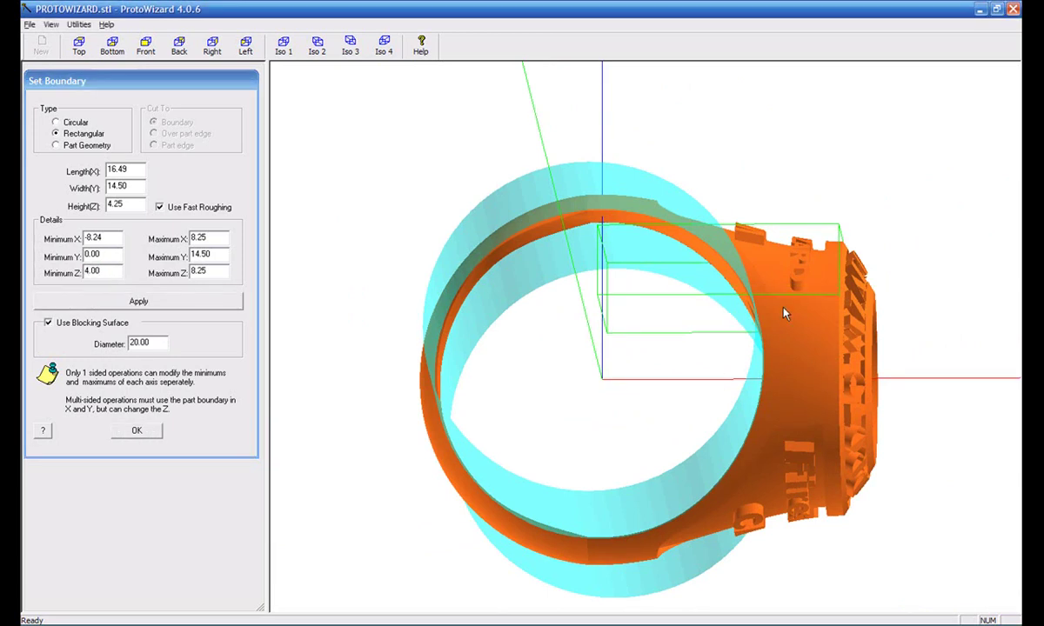
drag(783, 313, 776, 367)
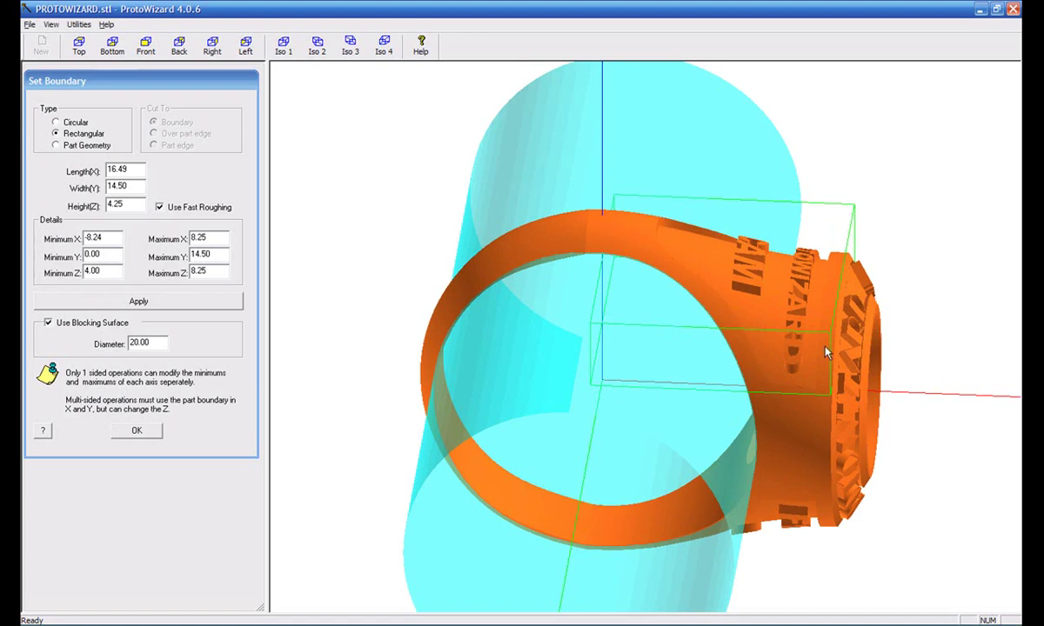
drag(842, 371, 751, 341)
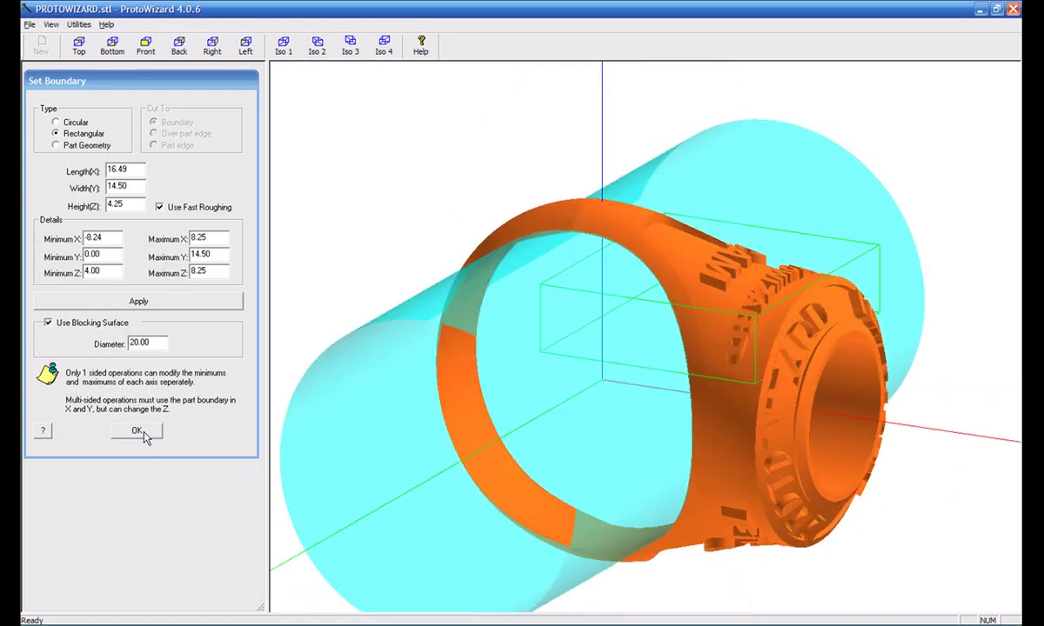
Confirm the side boundary and create a Fine, Linear rotary operation 'Full' with the 0.005" Standard Cut end mill
click(139, 431)
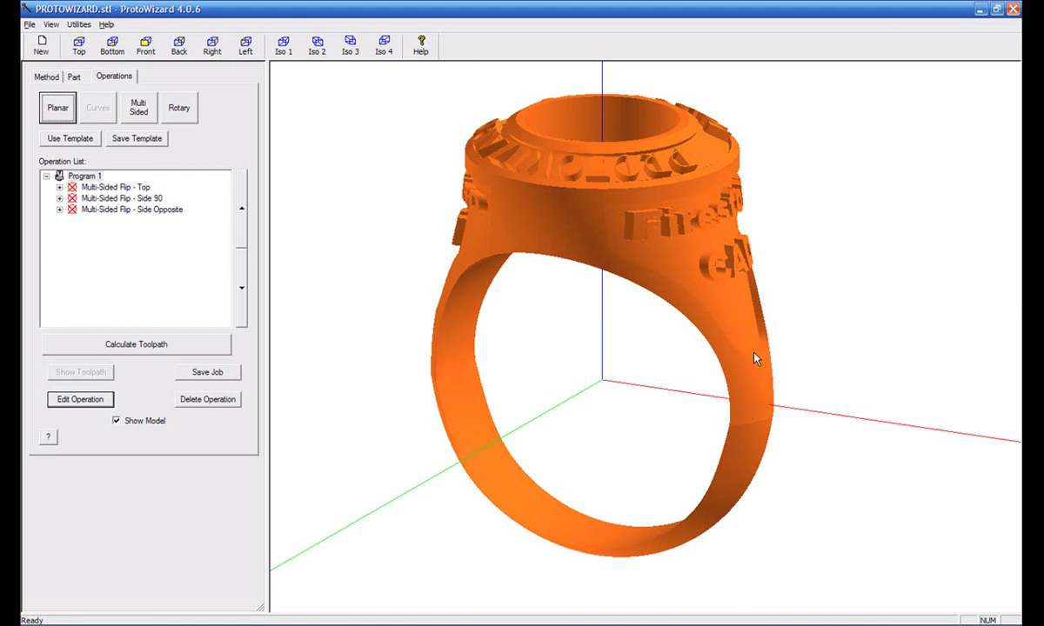
click(168, 102)
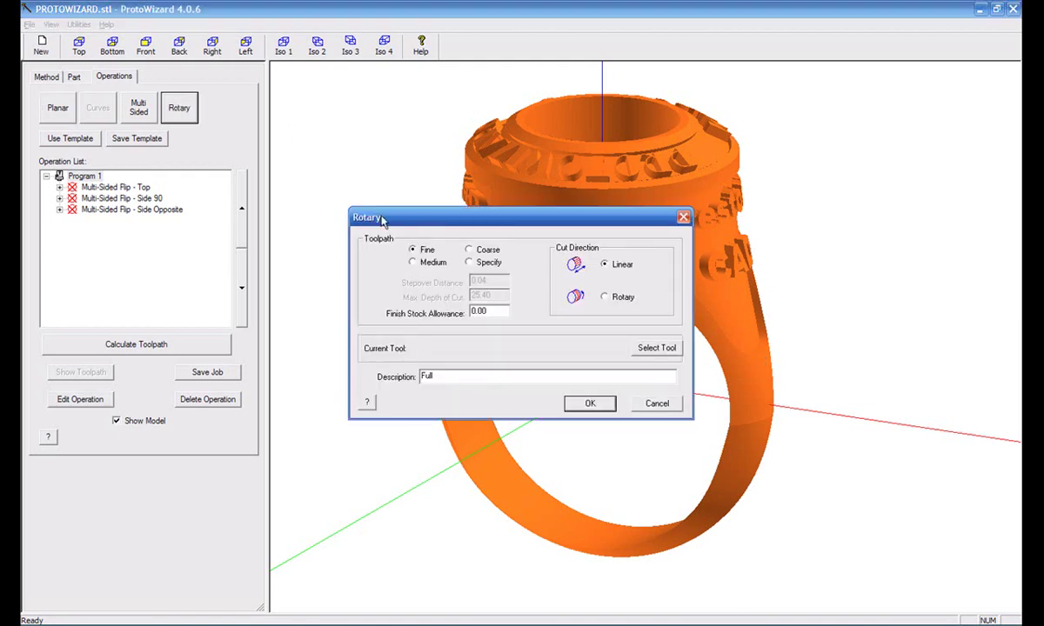
click(652, 348)
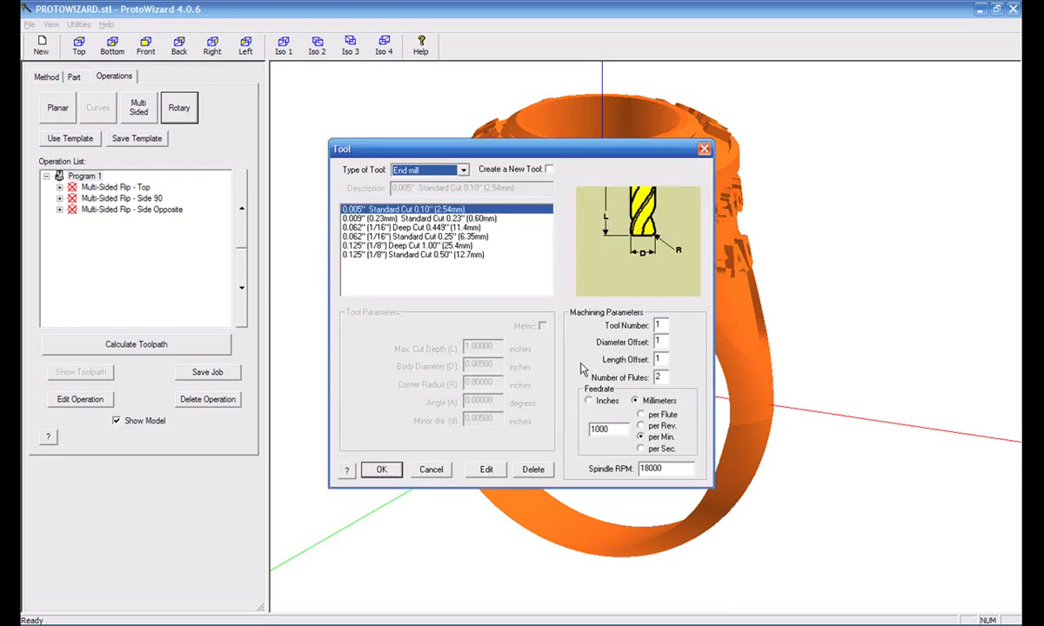
click(374, 599)
click(595, 403)
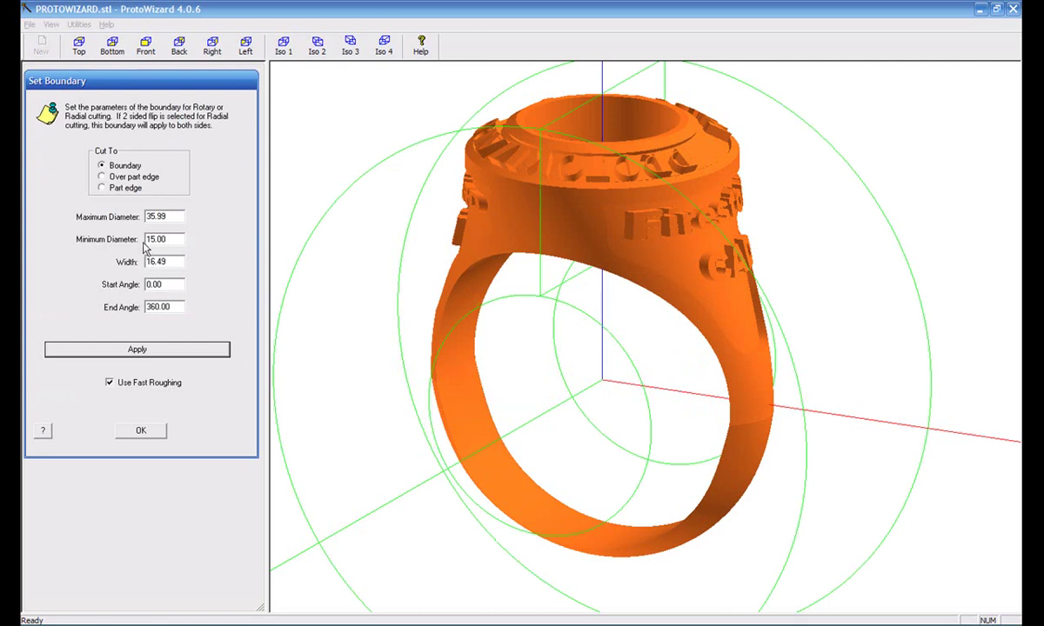
Set the rotary boundary's Minimum Diameter to 20.00
drag(167, 239, 101, 247)
text(20)
click(168, 352)
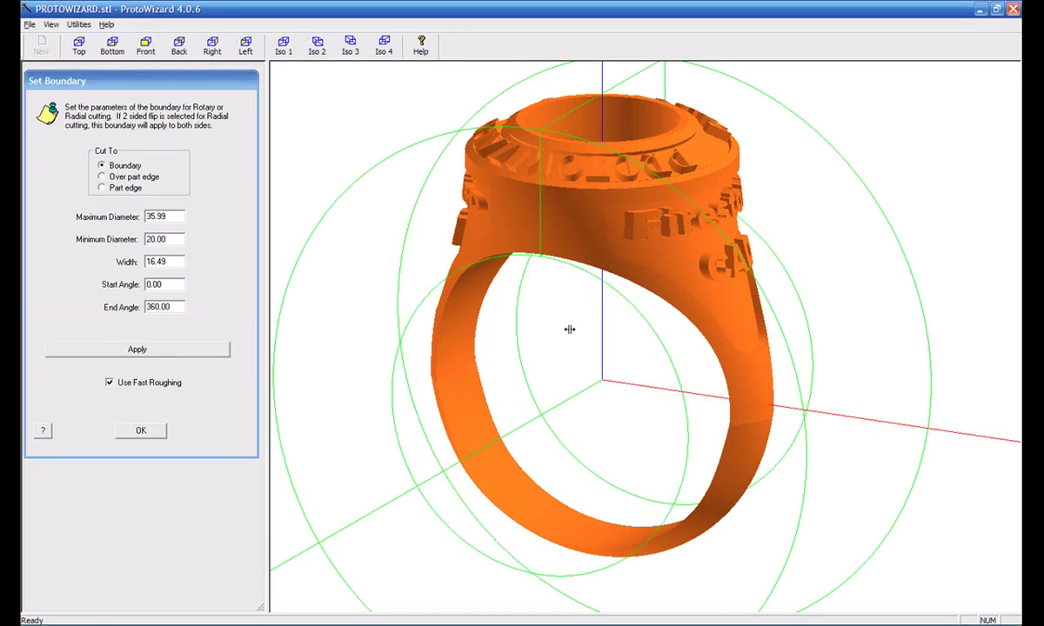
Confirm the rotary boundary, add Rotary - Full to Program 1, and calculate all four toolpaths
click(140, 432)
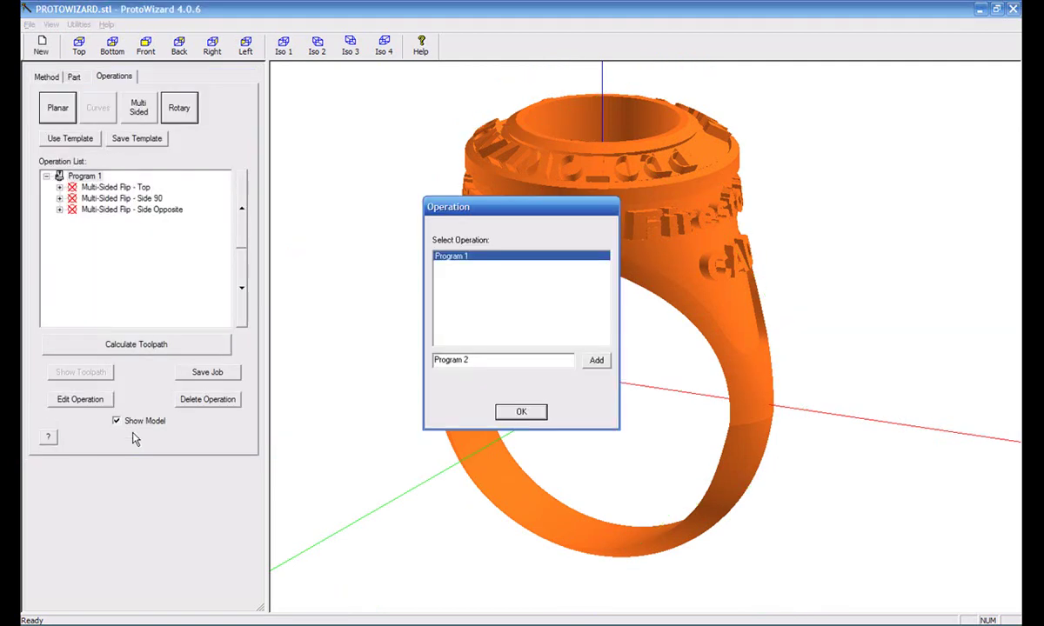
click(518, 413)
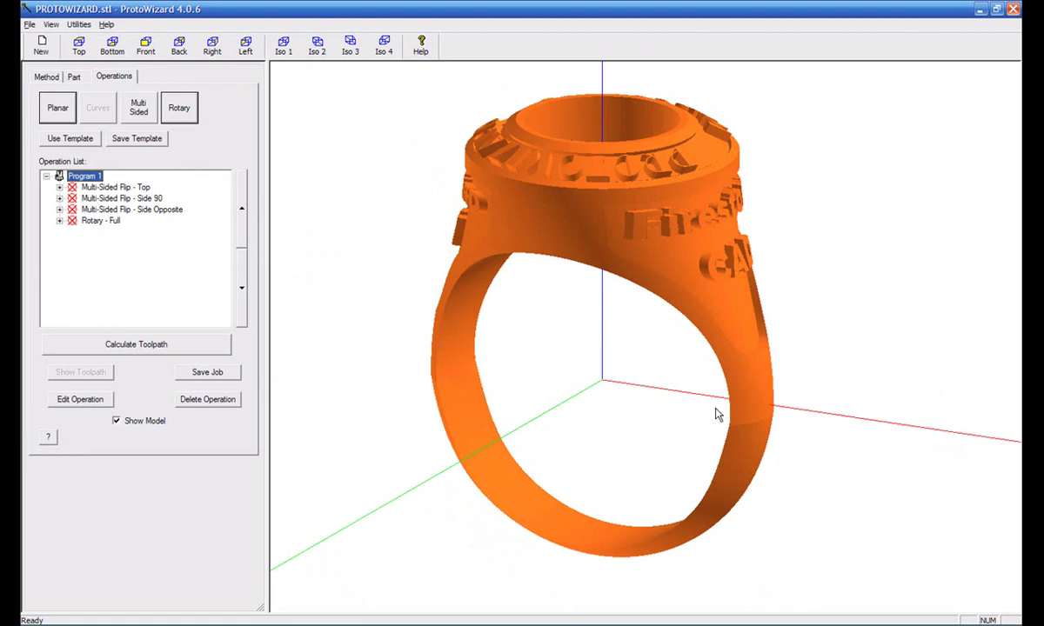
click(143, 346)
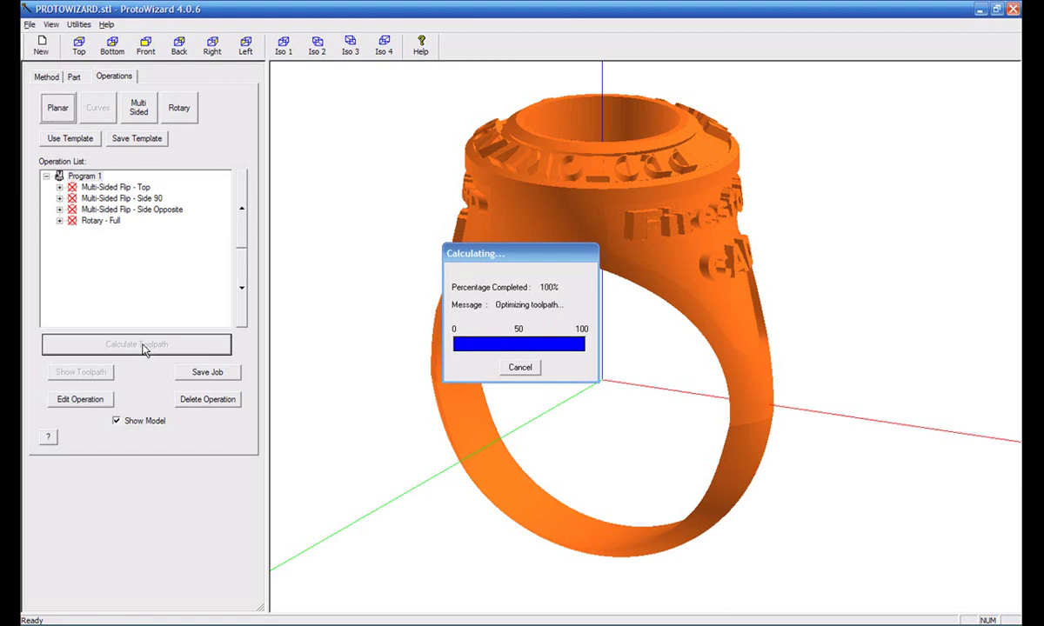
Show and inspect the Top, Side 90 and Side Opposite Multi-Sided Flip toolpaths on the ring
click(113, 188)
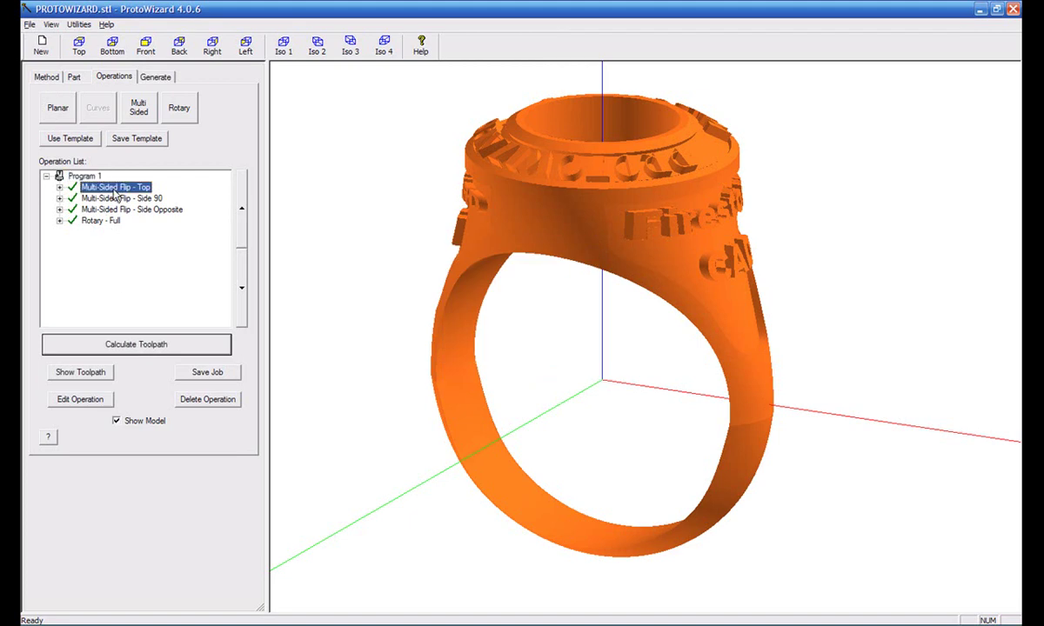
click(89, 376)
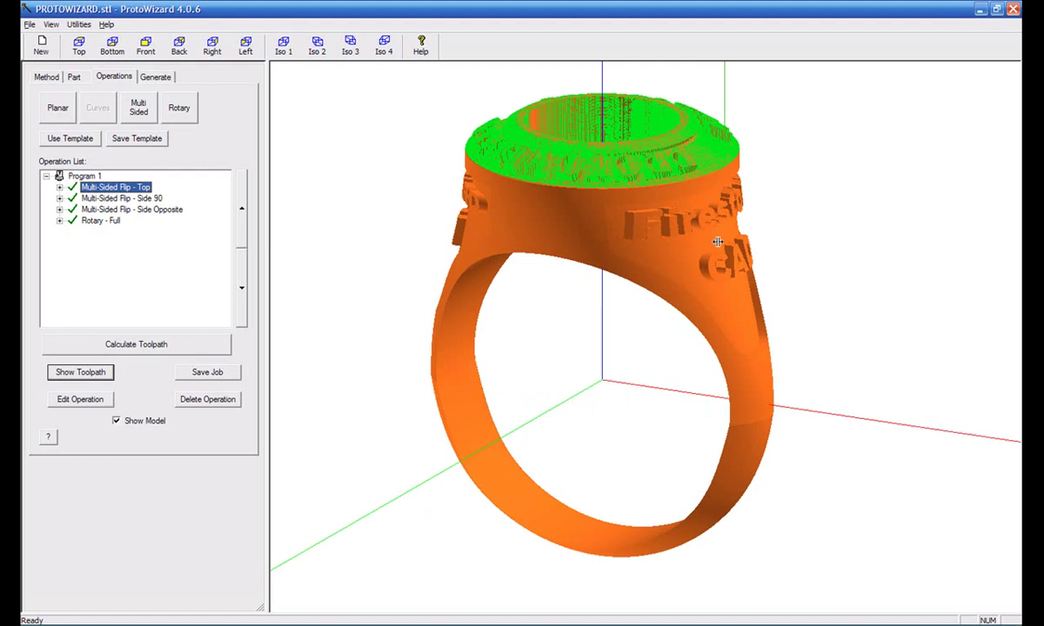
drag(673, 227, 722, 333)
click(135, 199)
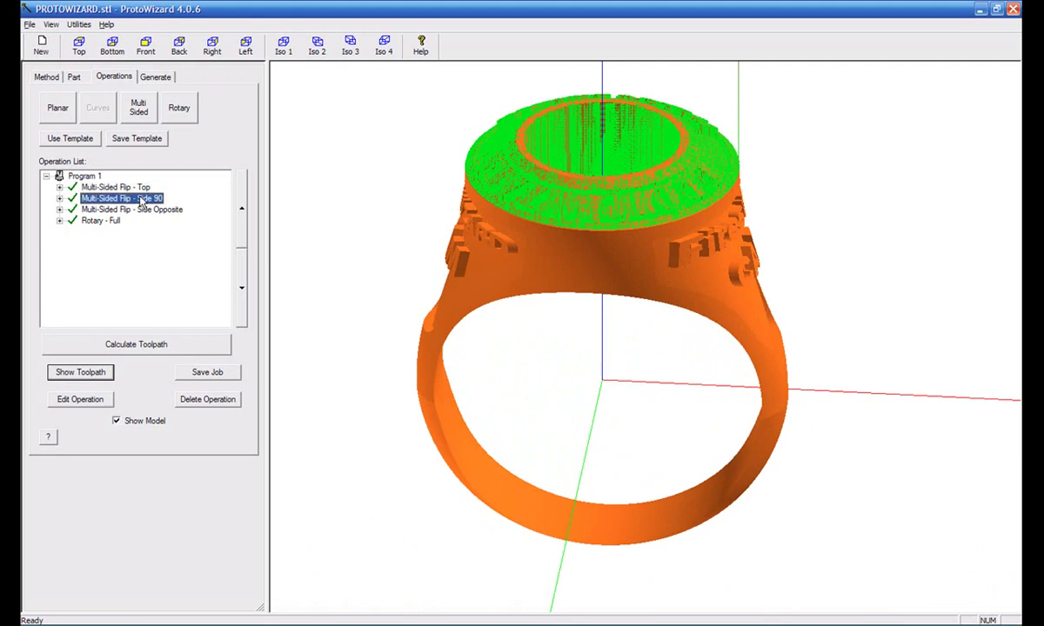
click(79, 375)
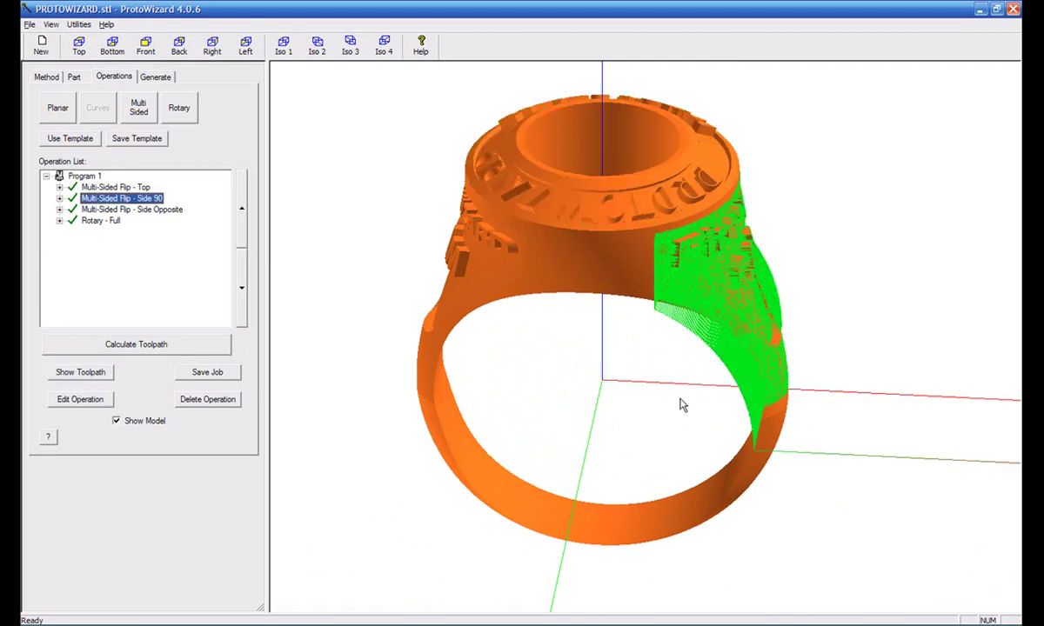
mouse_move(692, 410)
mouse_down()
mouse_move(729, 429)
mouse_move(689, 408)
mouse_up()
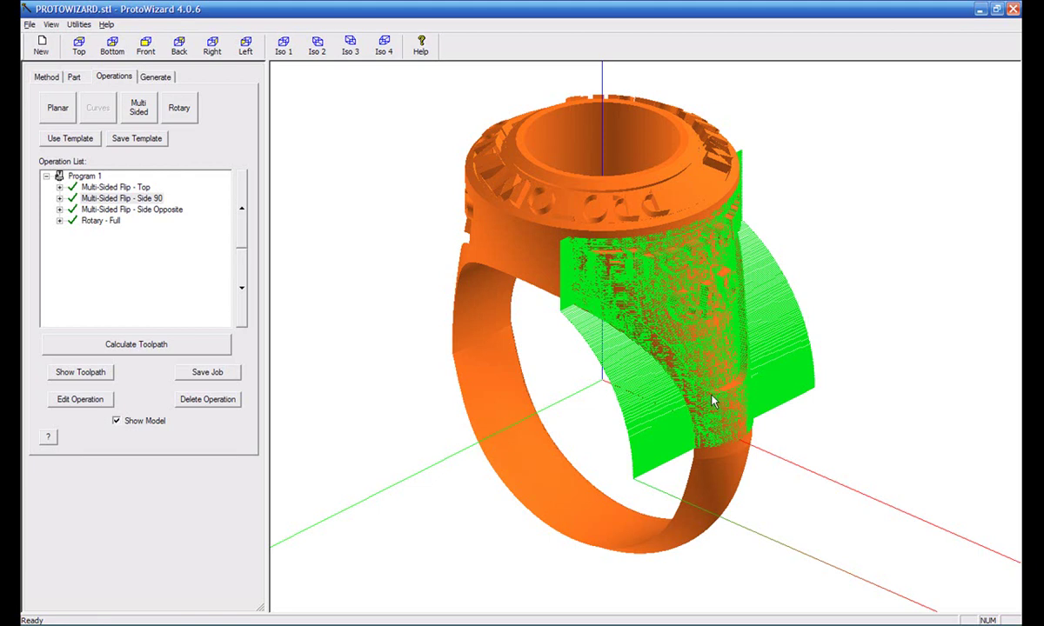
click(141, 209)
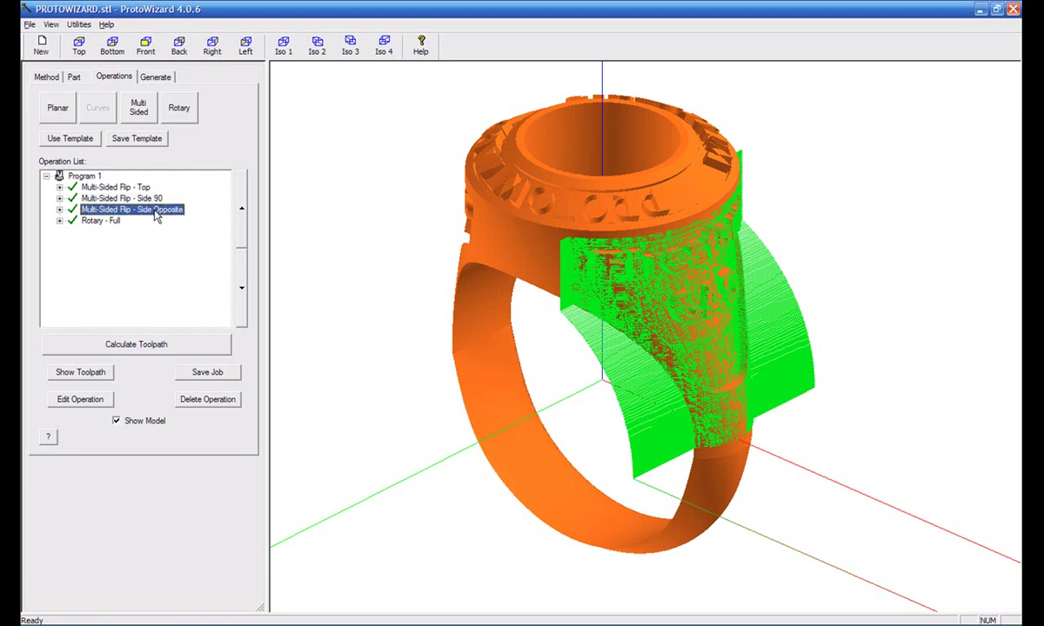
click(80, 371)
drag(432, 348, 629, 326)
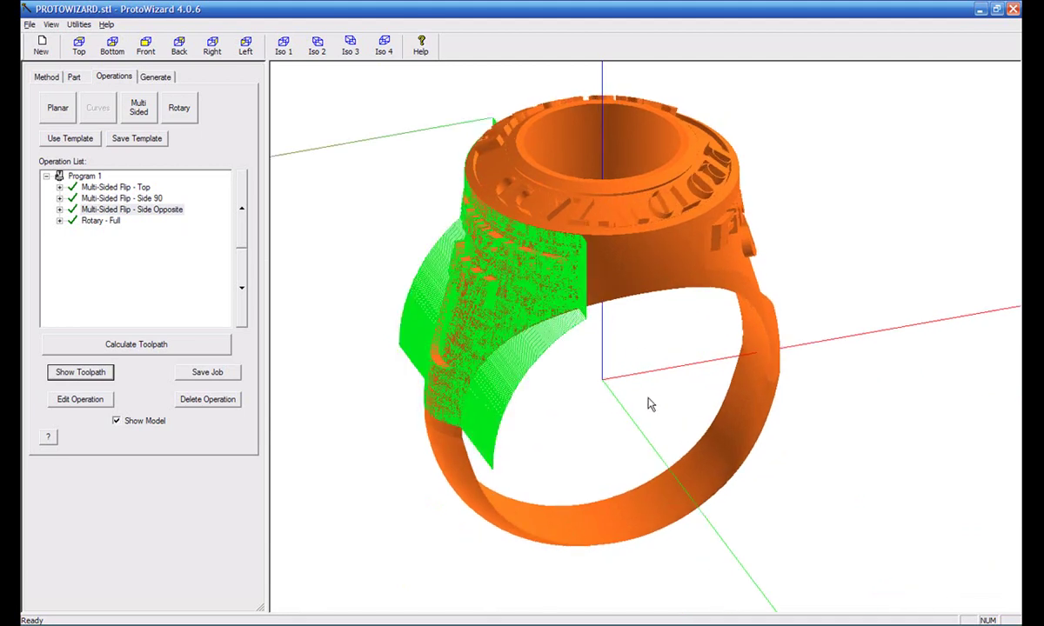
drag(622, 405, 485, 354)
drag(535, 305, 590, 385)
Display the Rotary - Full toolpath and view it around the ring band from several angles
click(96, 222)
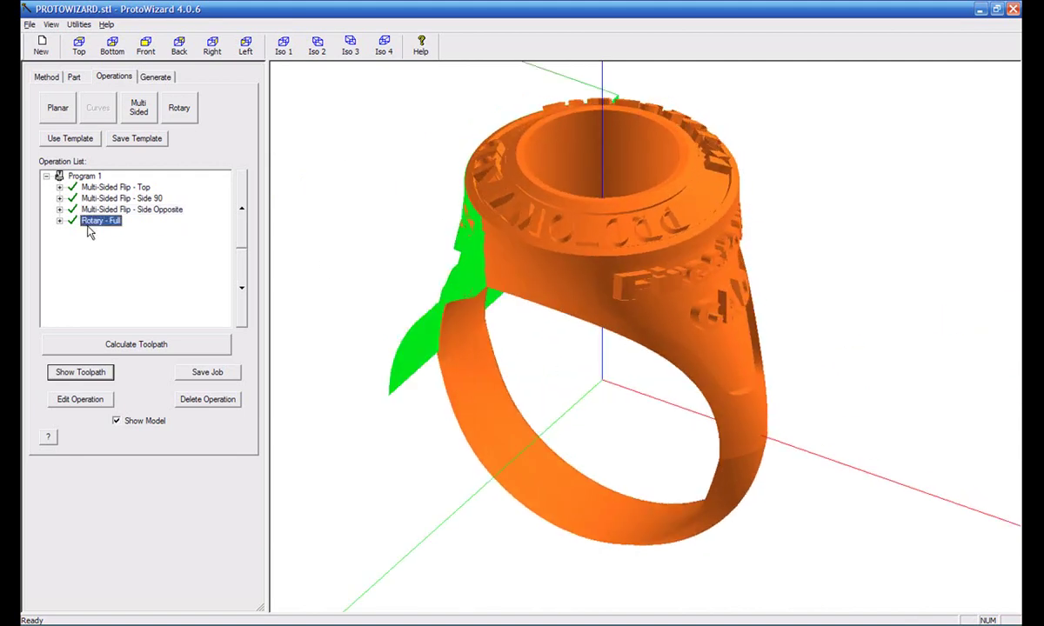
click(80, 372)
drag(804, 495, 715, 494)
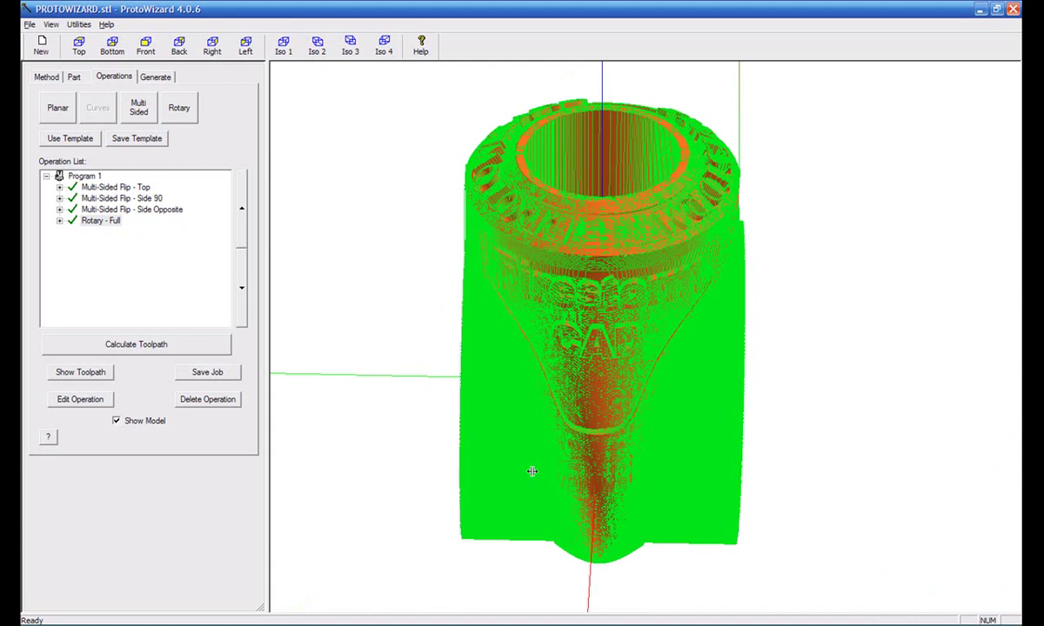
drag(532, 472, 645, 450)
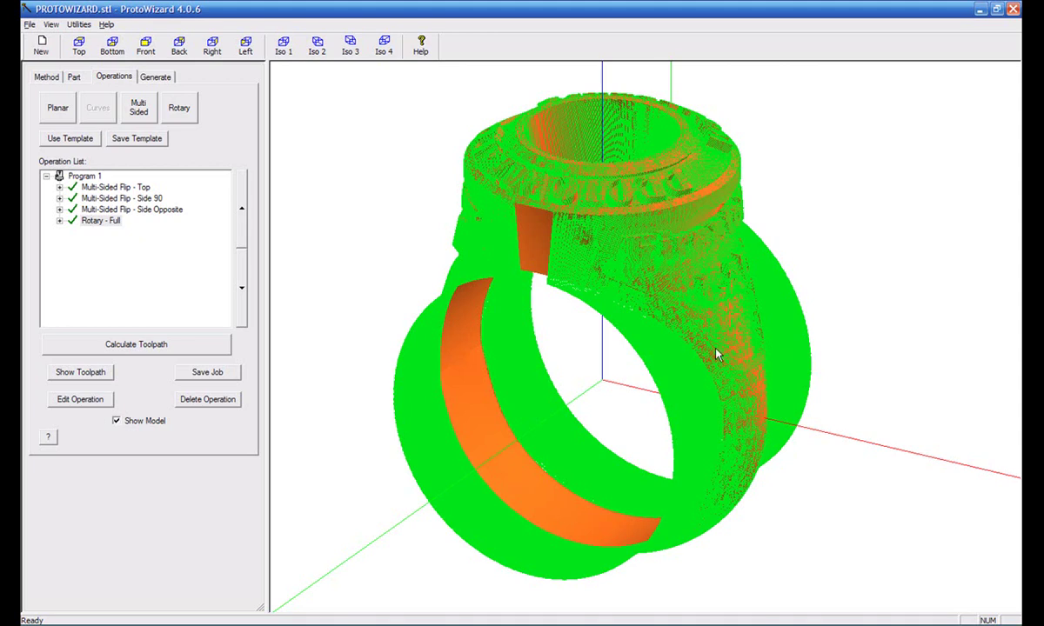
drag(603, 394, 767, 445)
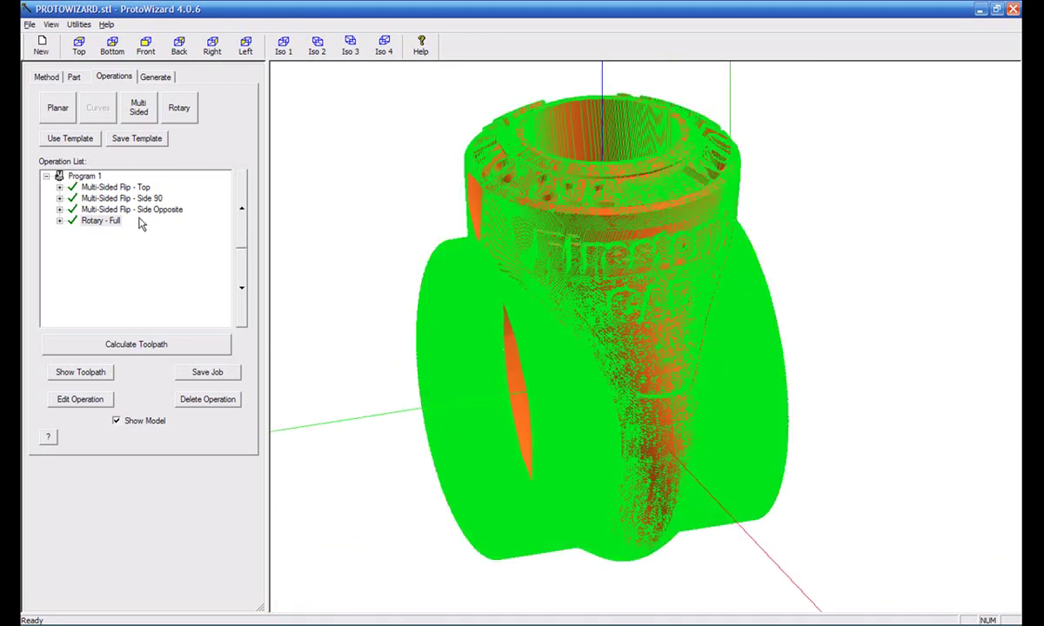
drag(559, 363, 661, 395)
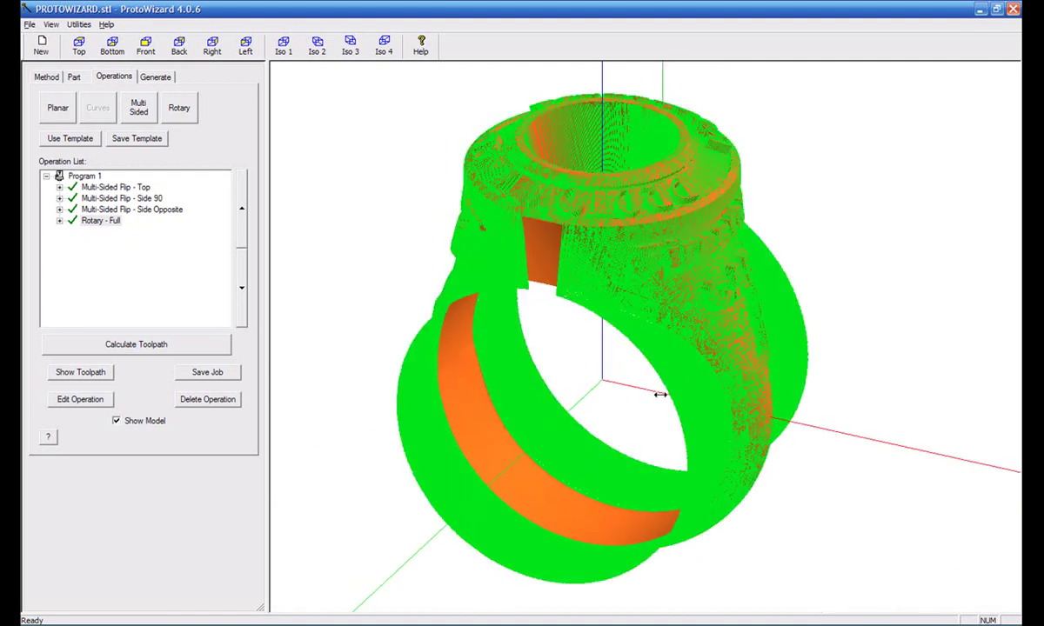